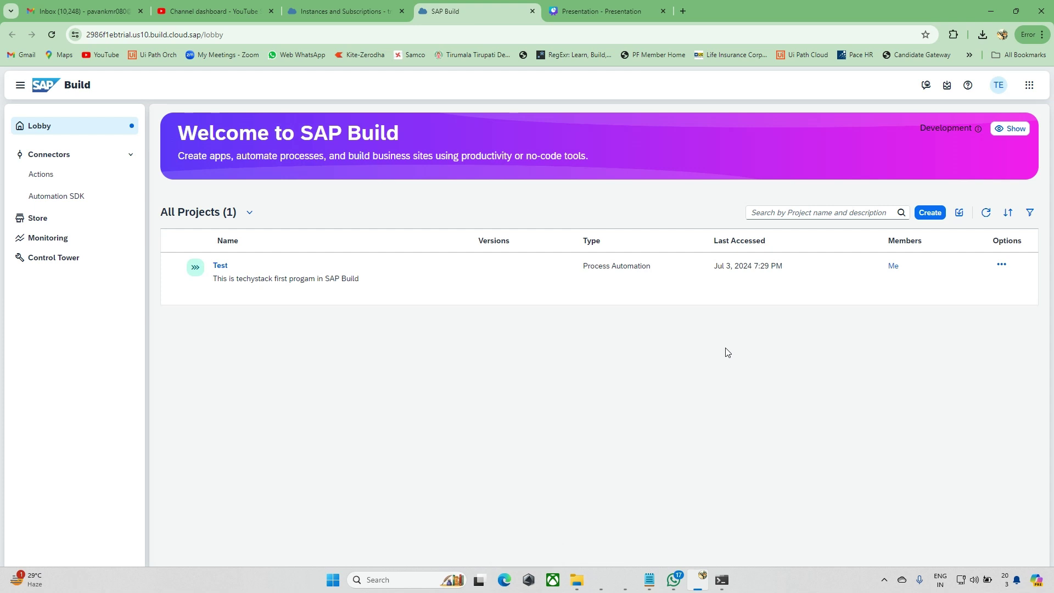
# - Review the SAP Build Process Automation subscription in BTP Cockpit, then return to the SAP Build lobby
pyautogui.click(363, 20)
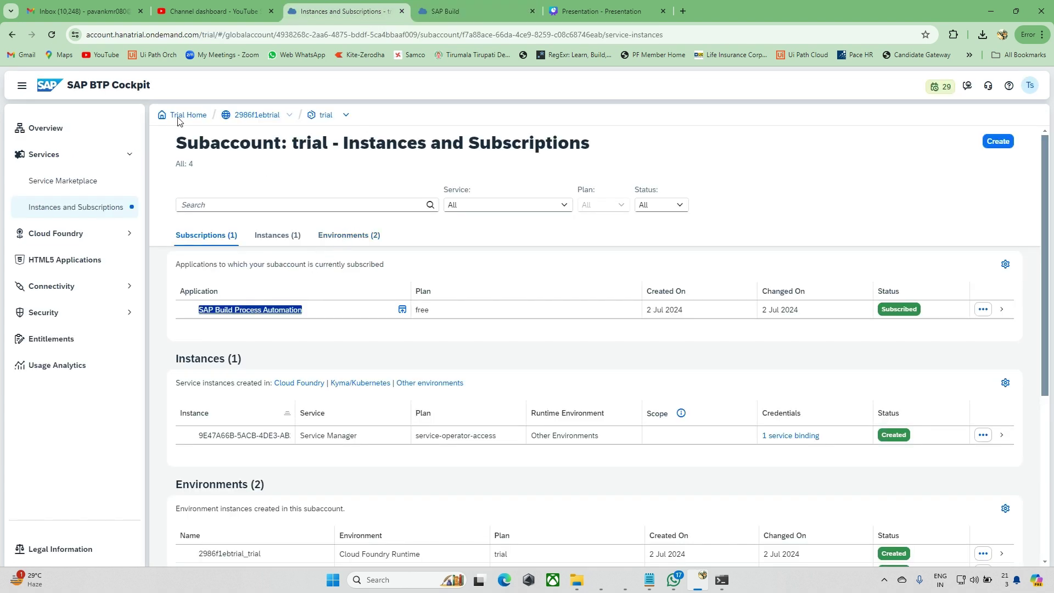
pyautogui.moveTo(163, 91); pyautogui.dragTo(78, 89)
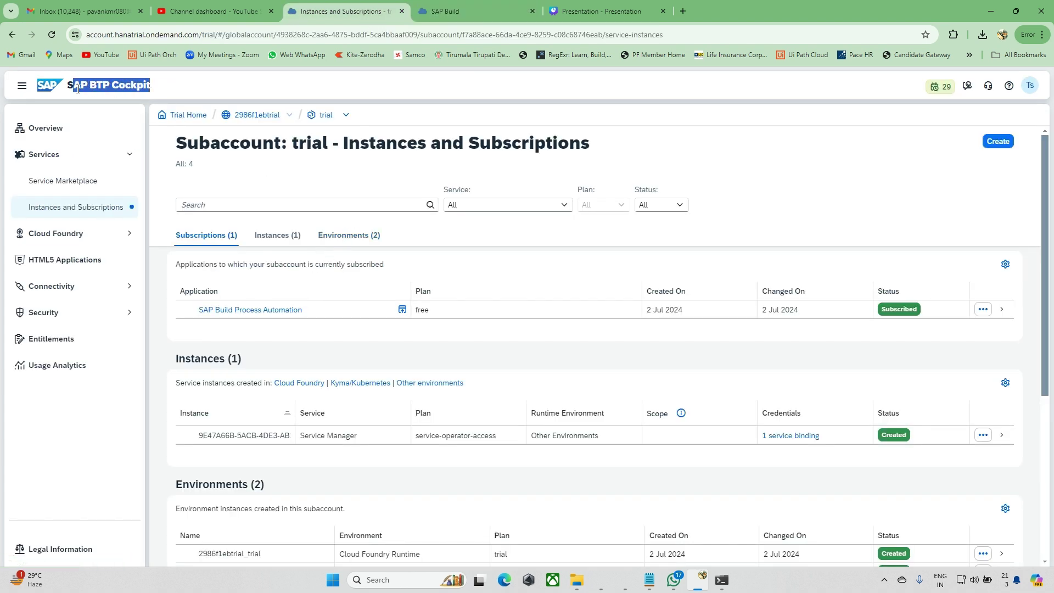
pyautogui.click(171, 90)
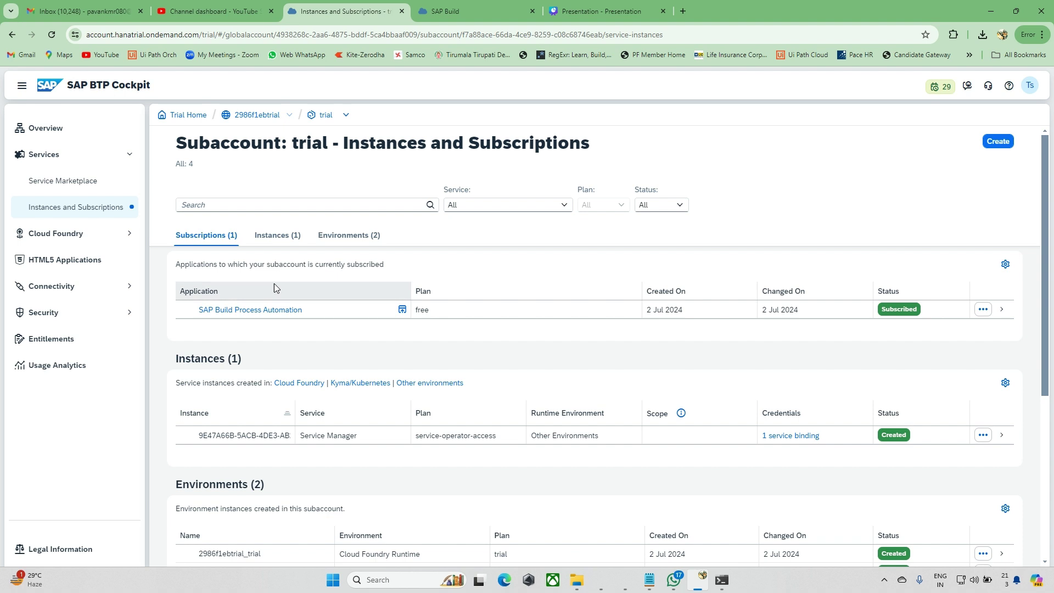
pyautogui.tripleClick(201, 316)
pyautogui.click(306, 334)
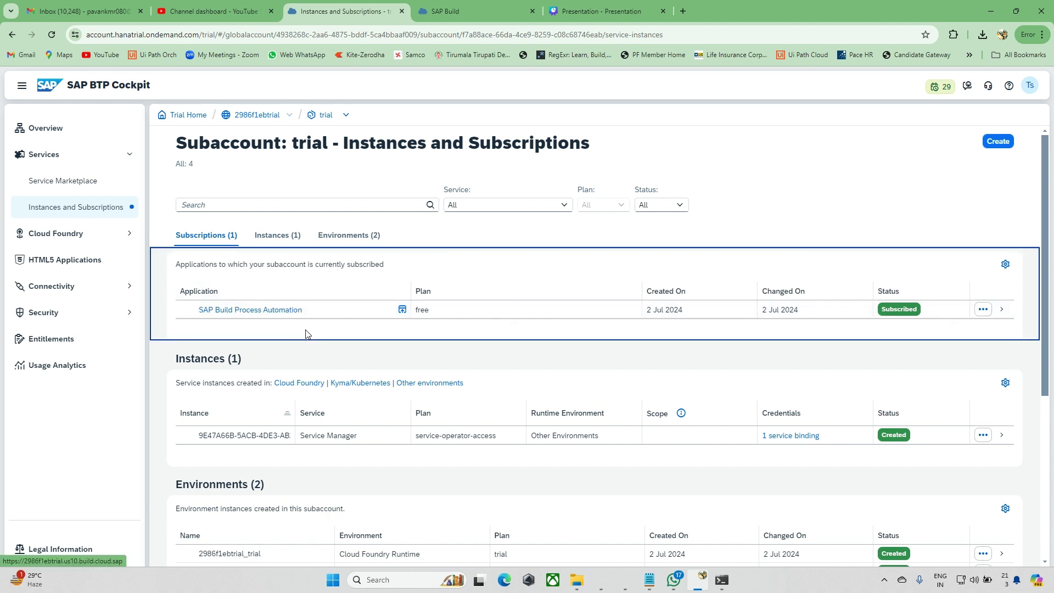
pyautogui.click(483, 11)
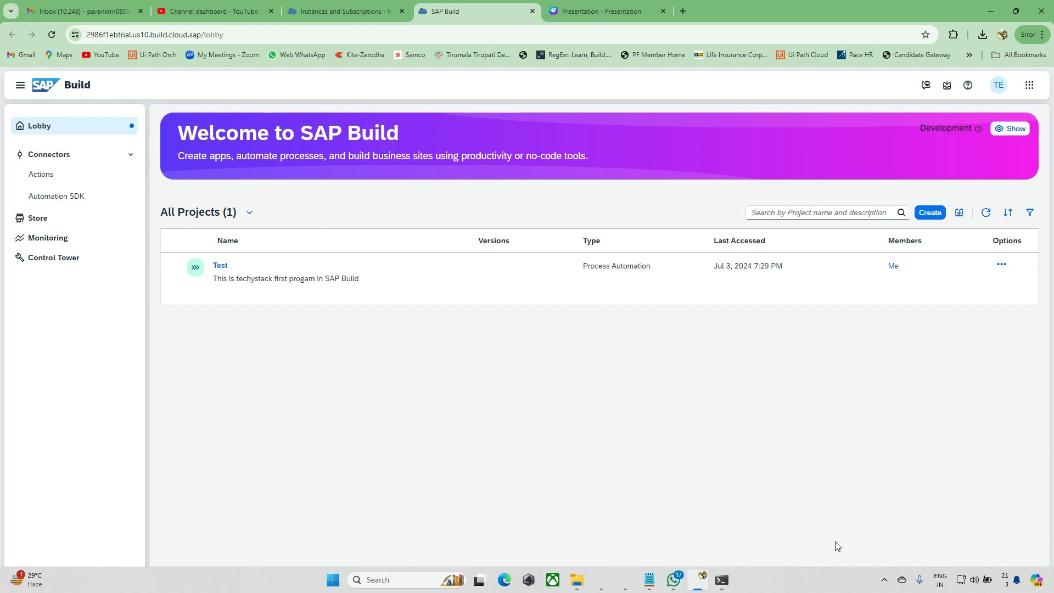
# - Open the Desktop Agent's tenants window from the system tray, noting Techystack is Unregistered
pyautogui.press('super')
pyautogui.write('ded')
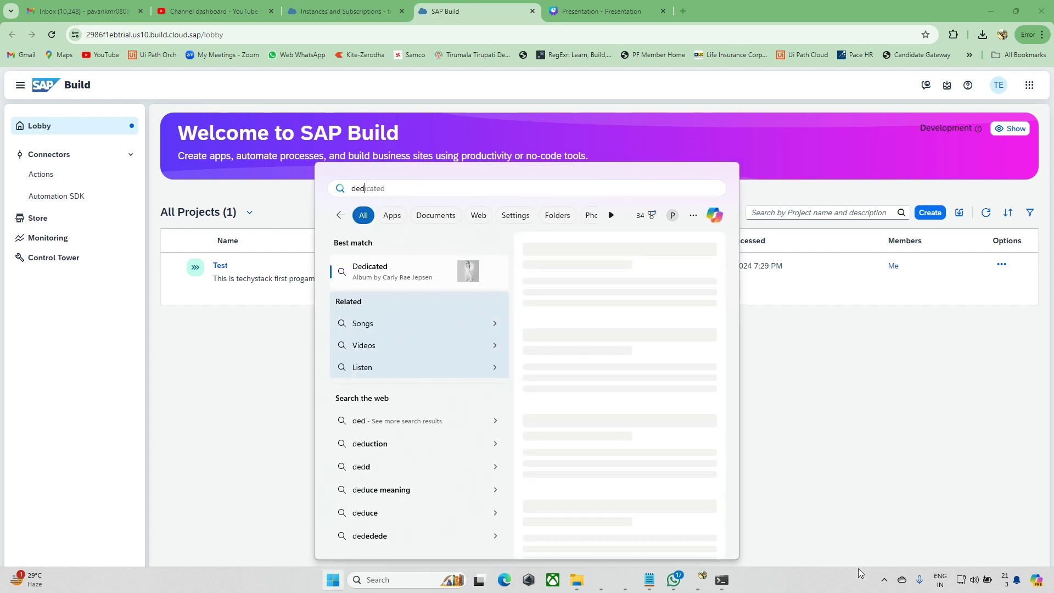
pyautogui.press('Escape')
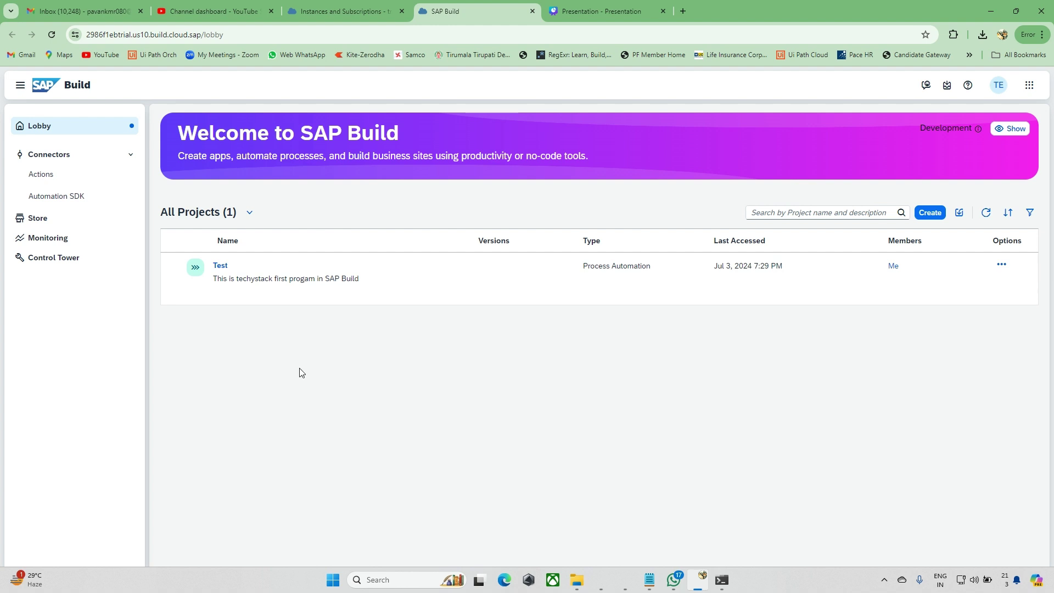
pyautogui.click(884, 580)
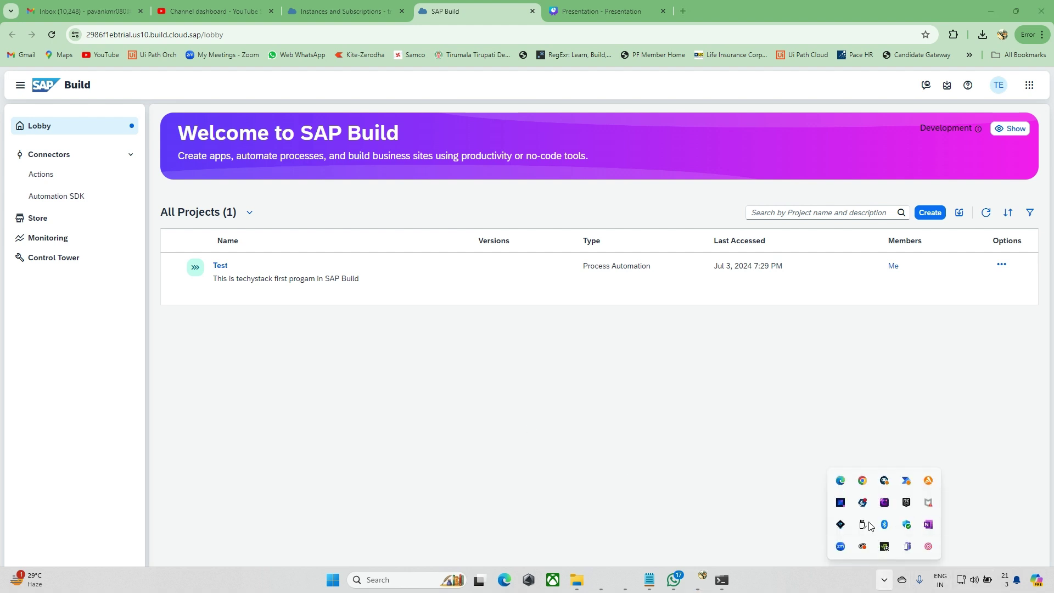
pyautogui.click(884, 483)
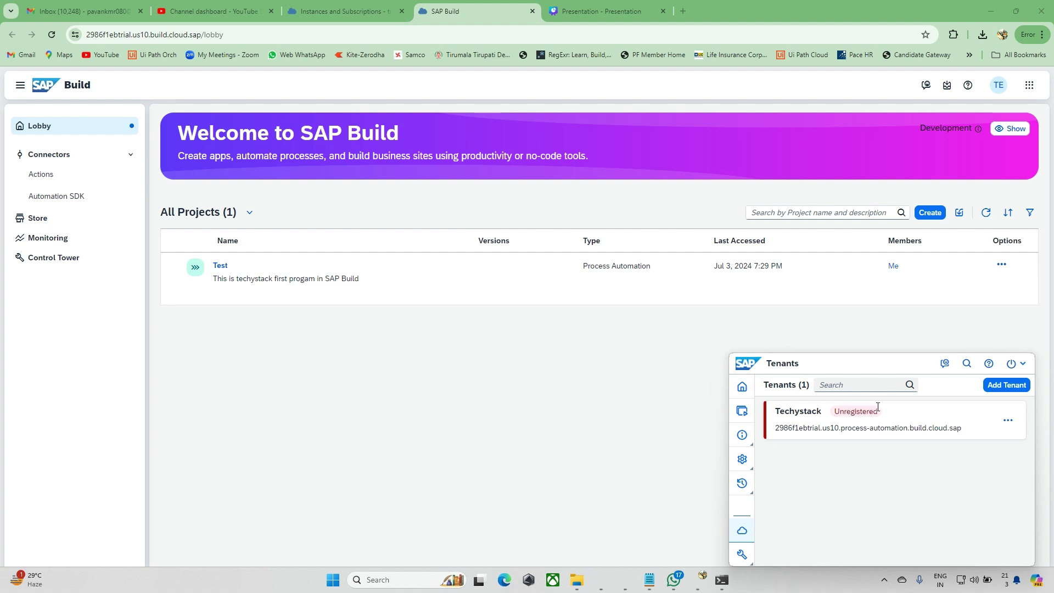
pyautogui.moveTo(838, 409); pyautogui.dragTo(871, 408)
# - Delete the Techystack tenant and start a new tenant entry at its Name field
pyautogui.click(1009, 420)
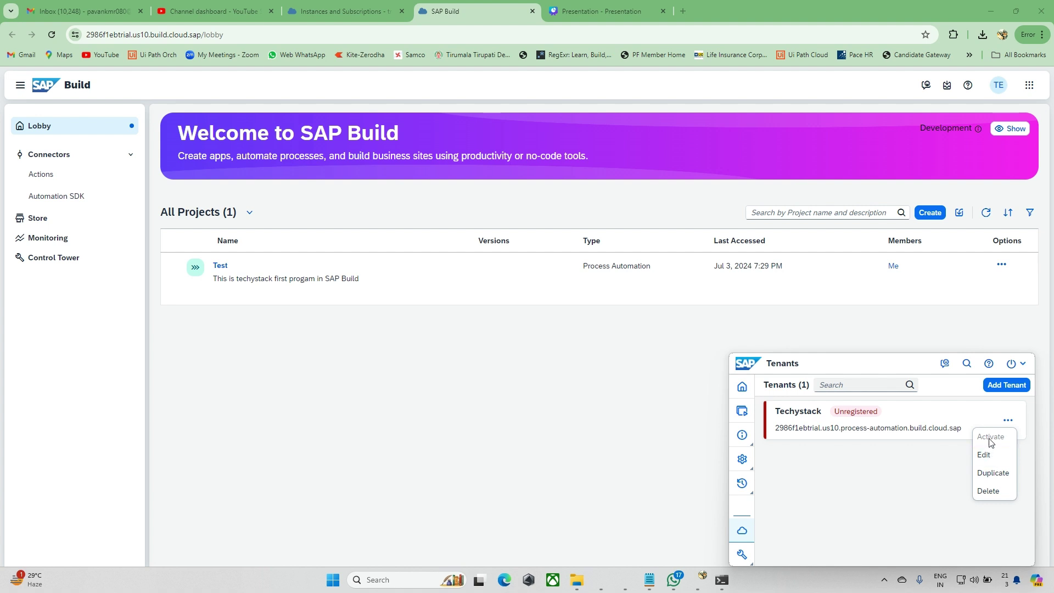
pyautogui.click(988, 491)
pyautogui.click(912, 485)
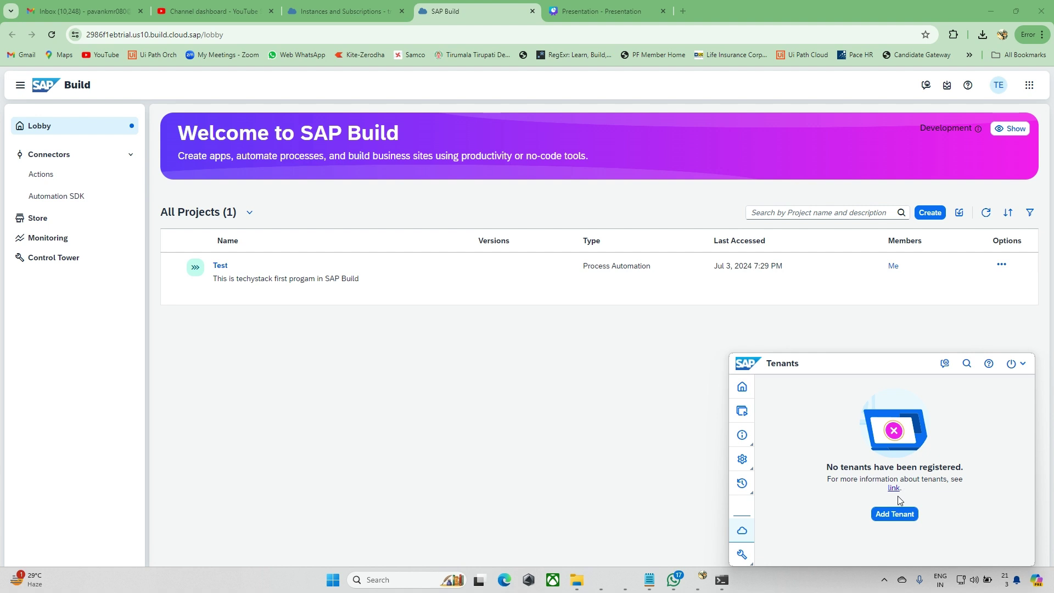
pyautogui.click(895, 515)
pyautogui.click(840, 448)
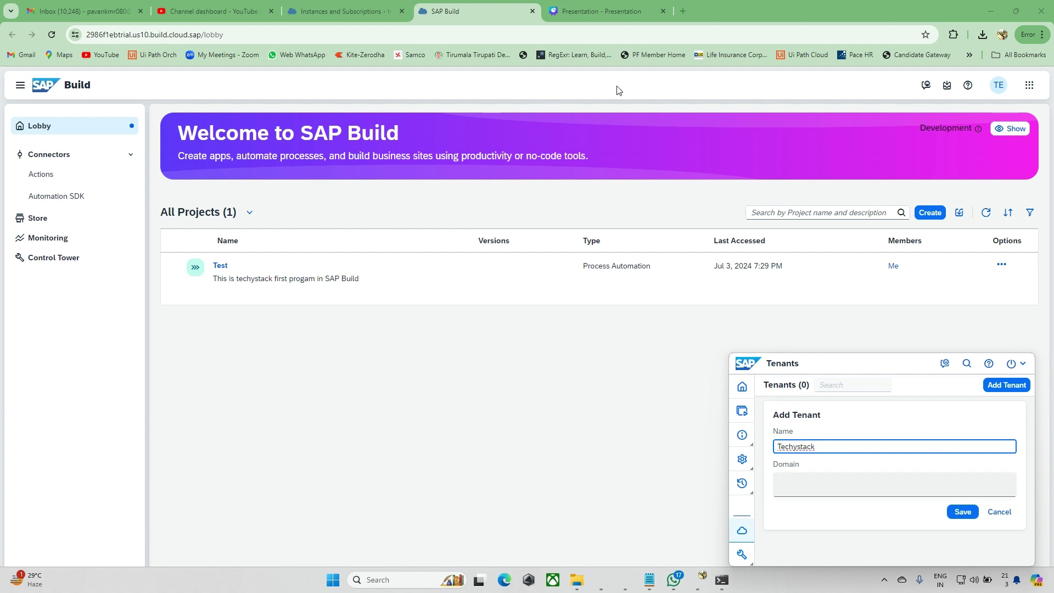
# - Go to Monitoring > Control Tower > Agents and copy the Register Agent link
pyautogui.click(67, 242)
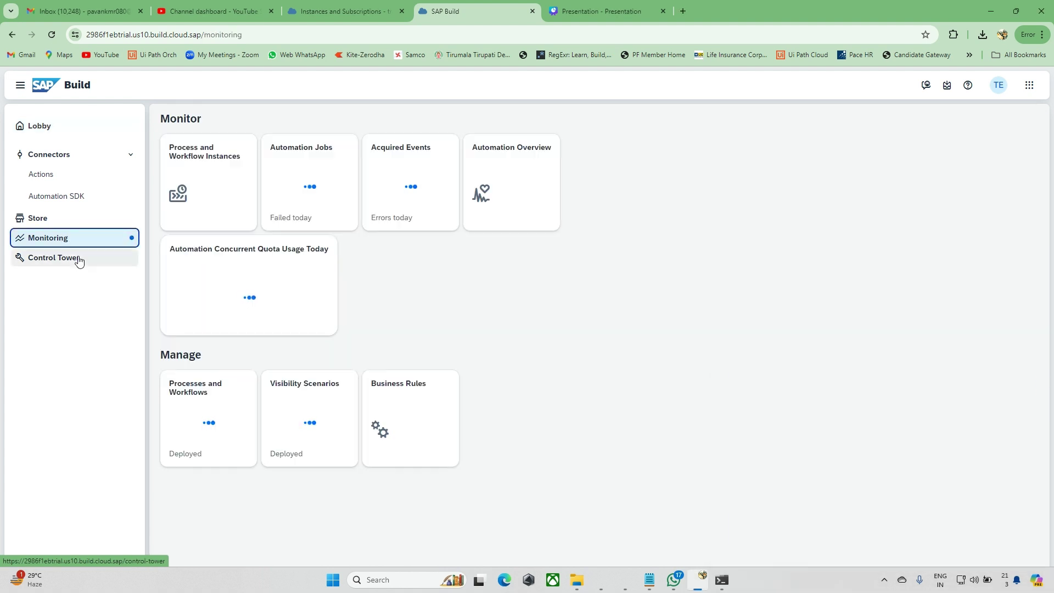
pyautogui.click(79, 260)
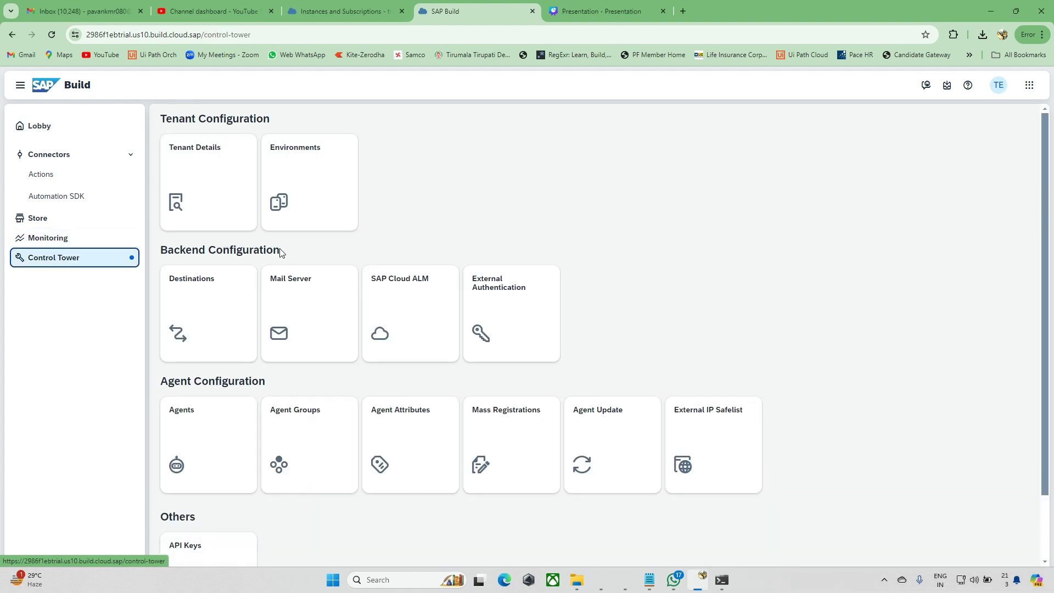
pyautogui.click(215, 444)
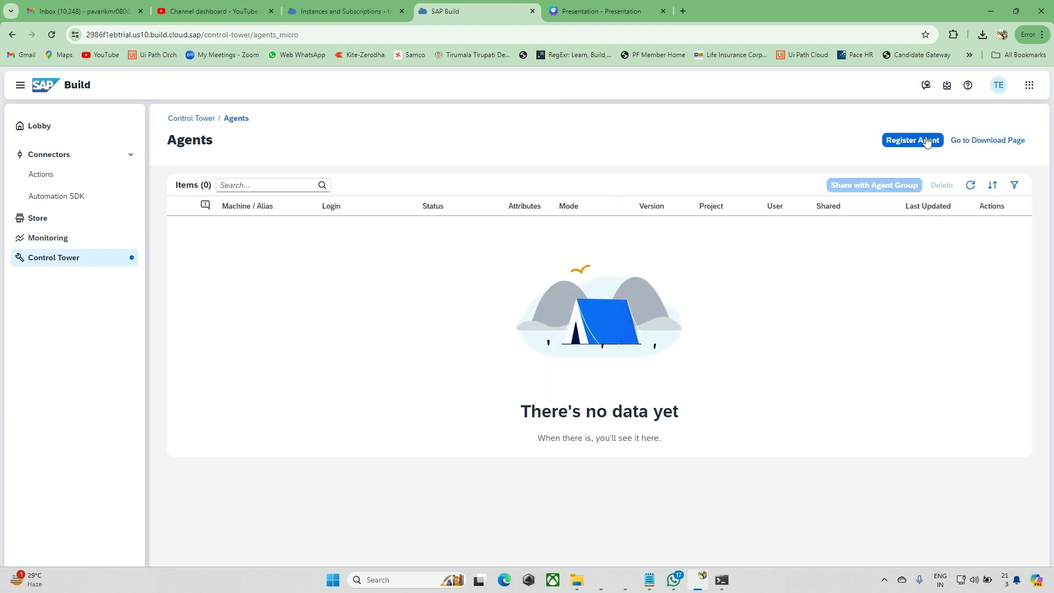
pyautogui.click(926, 141)
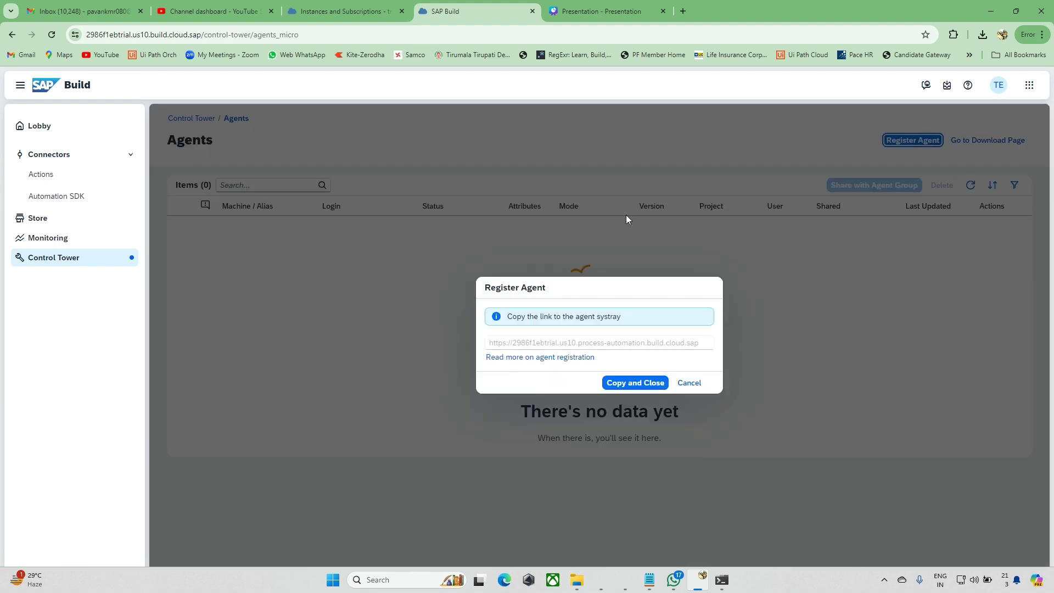
pyautogui.click(634, 383)
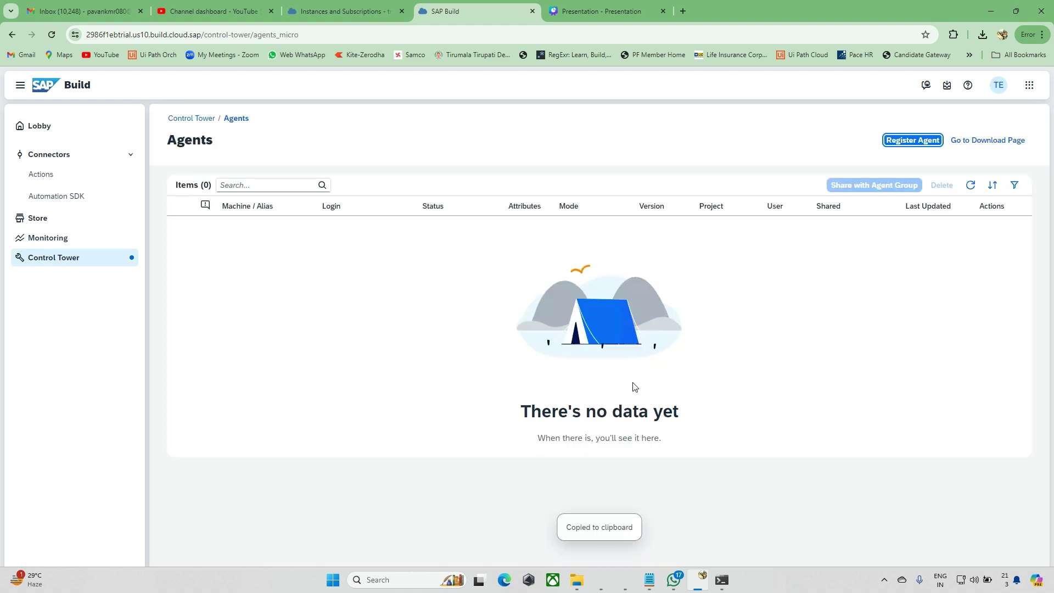
# - Paste the copied domain into the Techystack tenant's Domain field and save the tenant
pyautogui.click(884, 580)
pyautogui.click(867, 484)
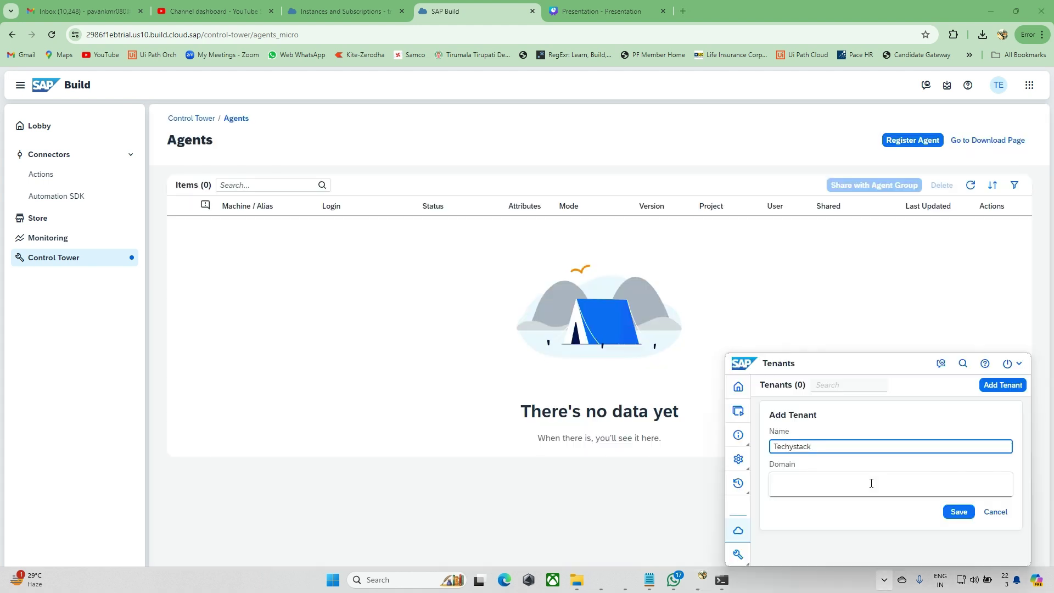
pyautogui.click(854, 484)
pyautogui.hotkey('ctrl', 'v')
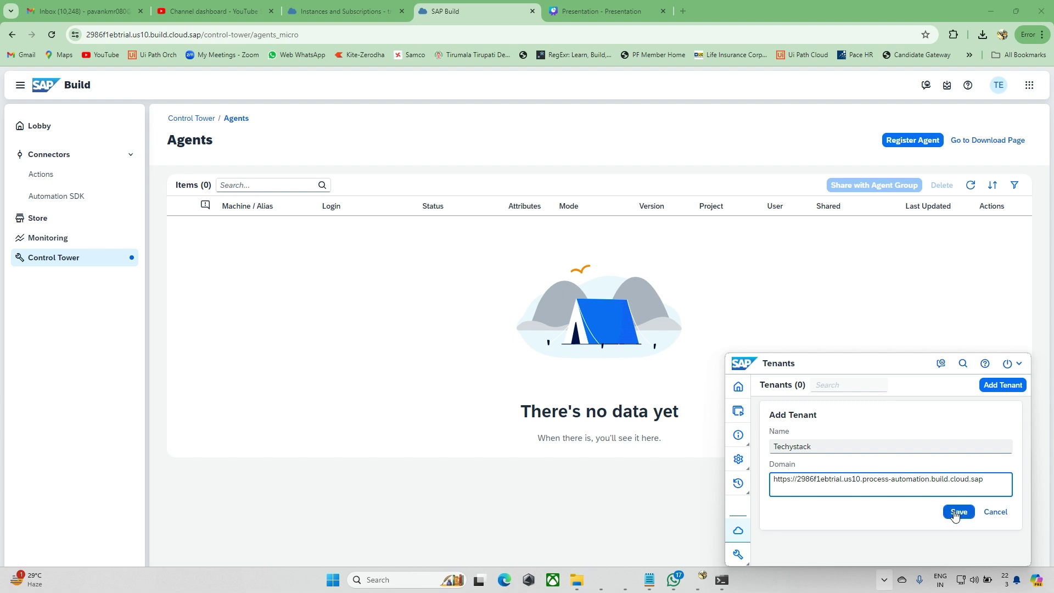
pyautogui.click(960, 515)
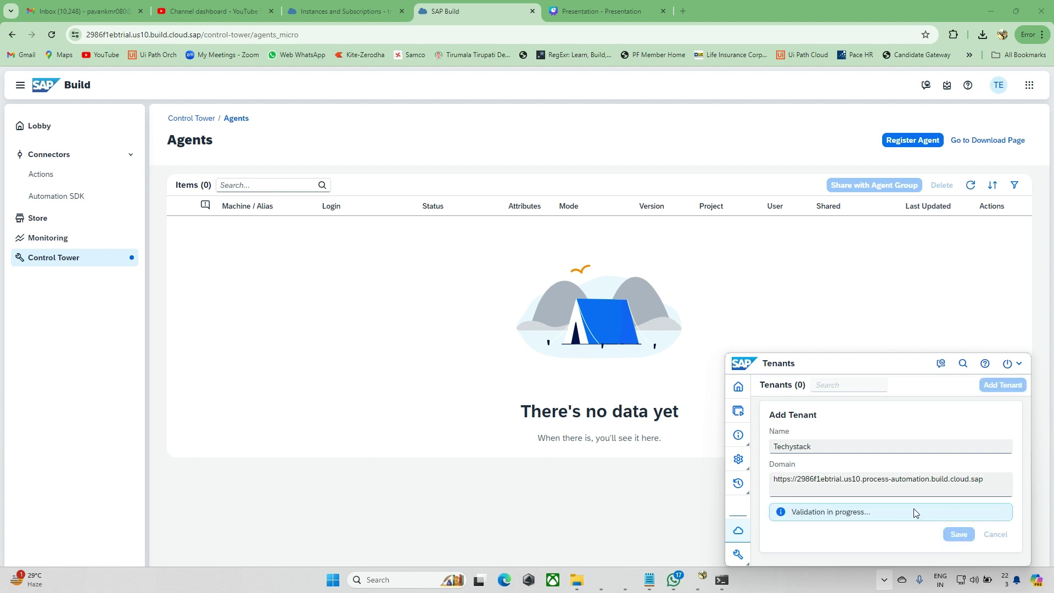
# - Review the Techystack tenant's options, then edit and re-save its settings
pyautogui.click(1004, 421)
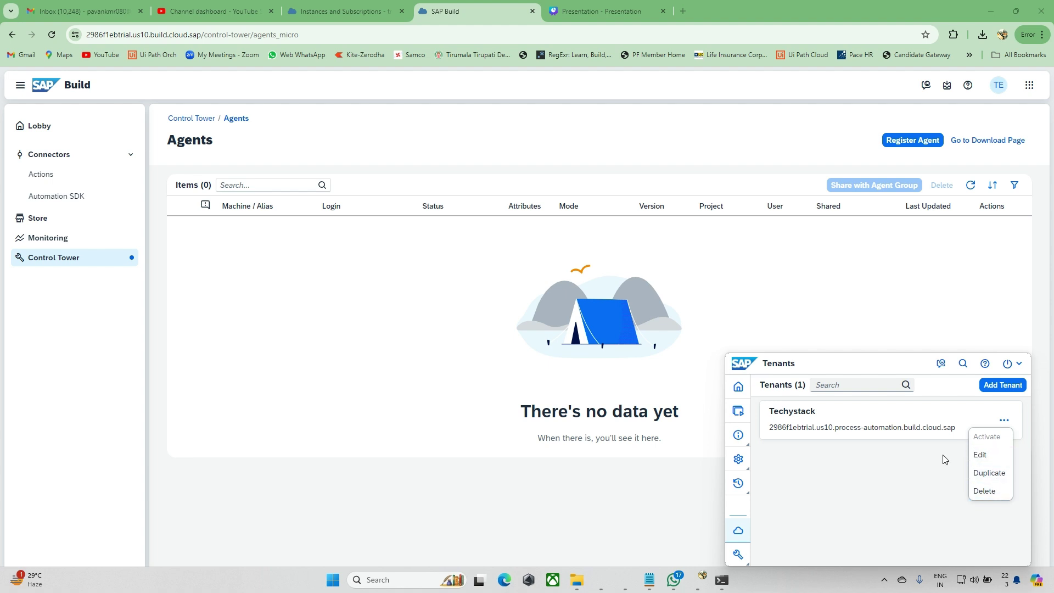
pyautogui.click(945, 459)
pyautogui.click(1005, 421)
pyautogui.click(956, 467)
pyautogui.click(806, 287)
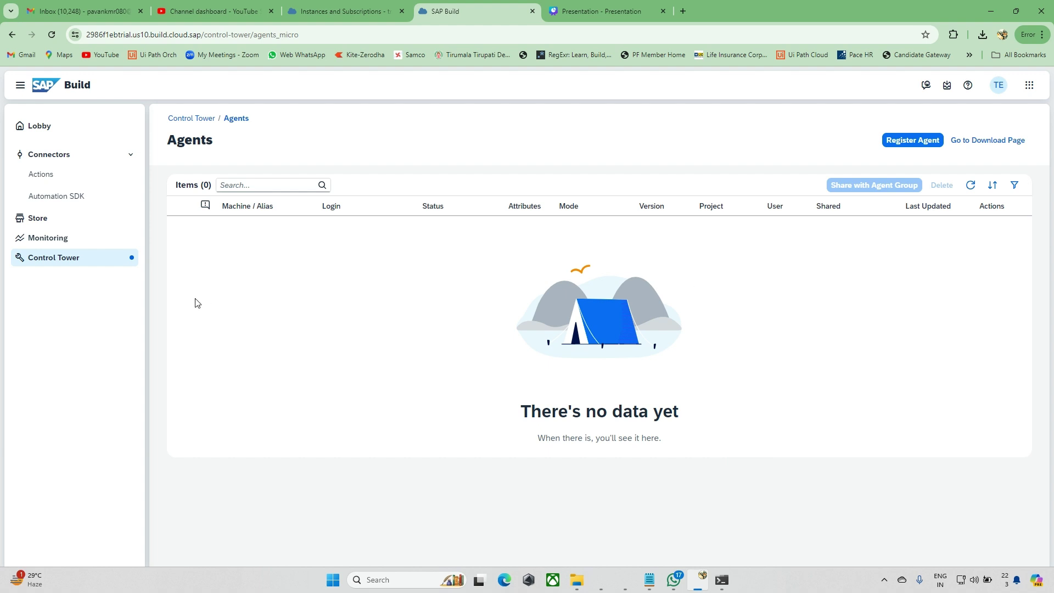
pyautogui.click(885, 580)
pyautogui.click(885, 482)
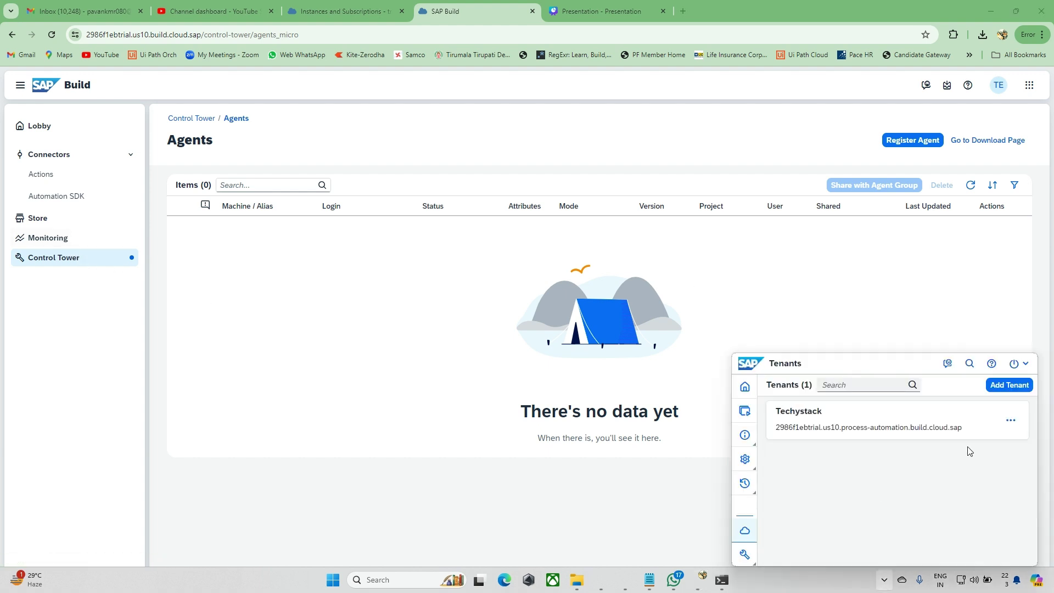
pyautogui.click(1010, 420)
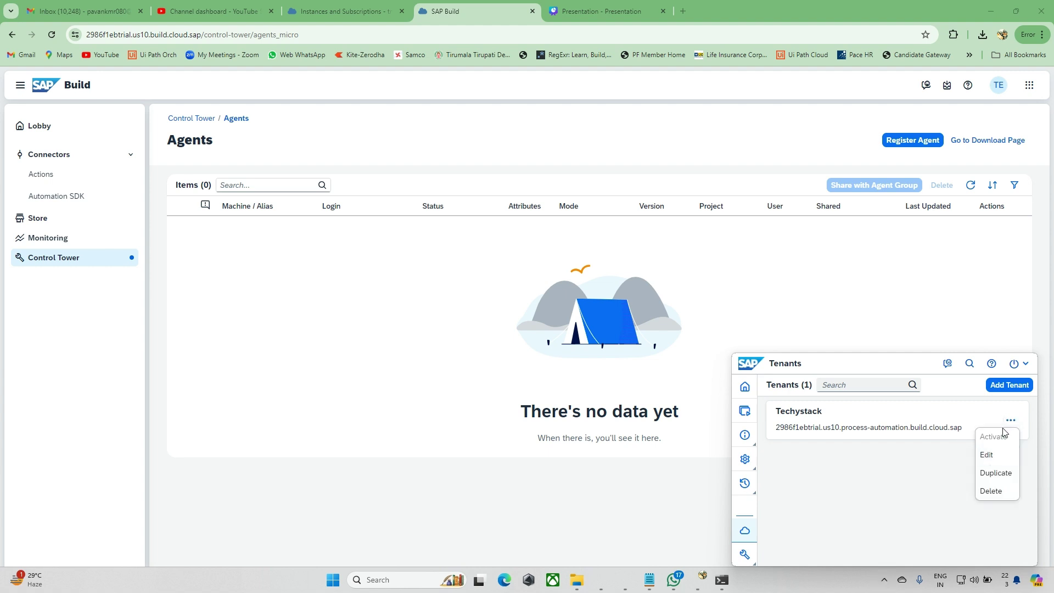
pyautogui.click(991, 456)
pyautogui.click(967, 511)
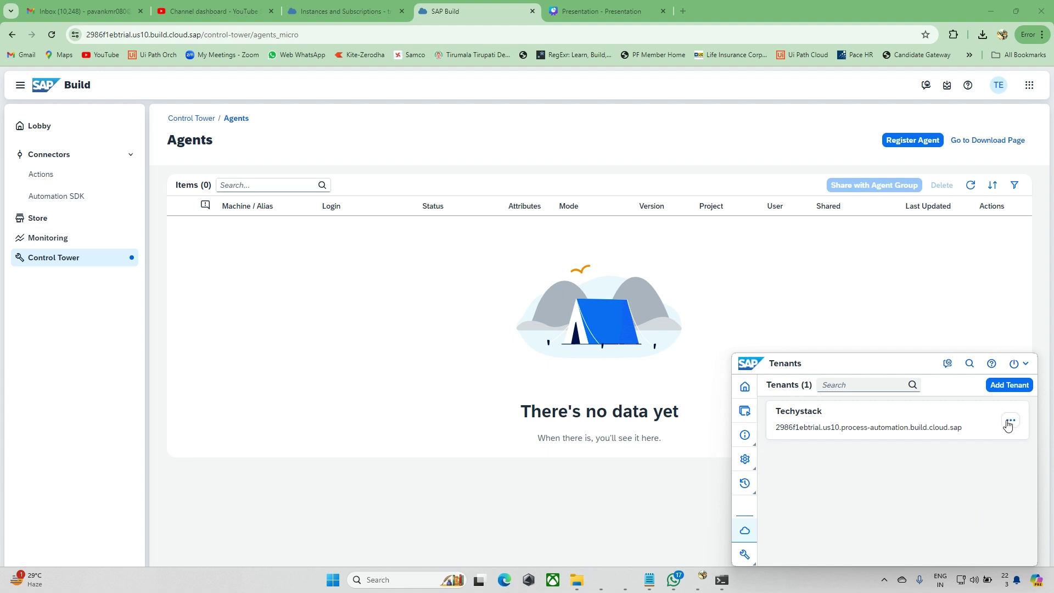
# - Restart the desktop agent from its power options and confirm
pyautogui.click(1020, 363)
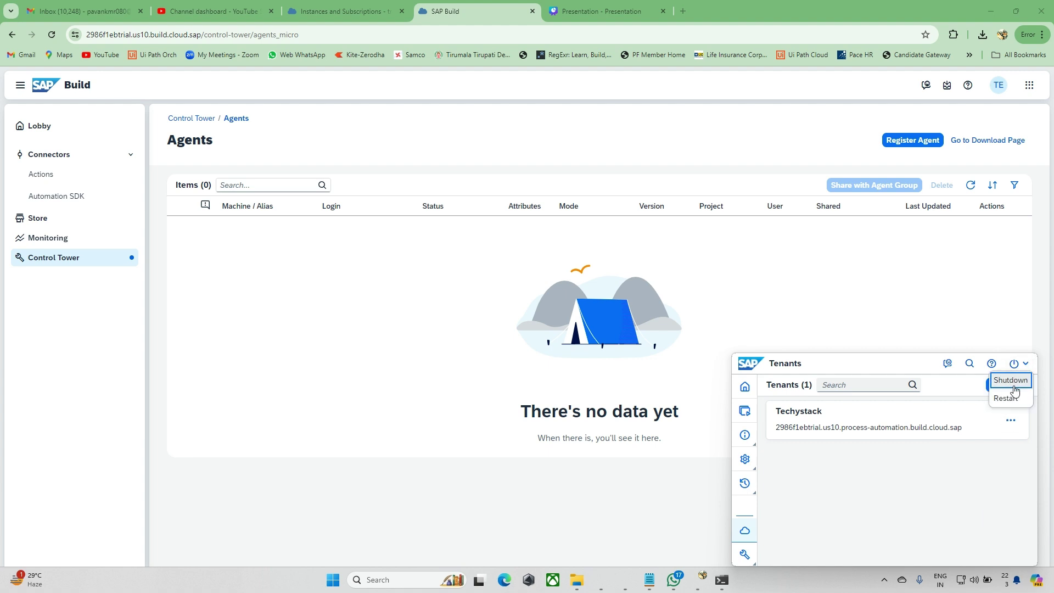
pyautogui.click(1005, 398)
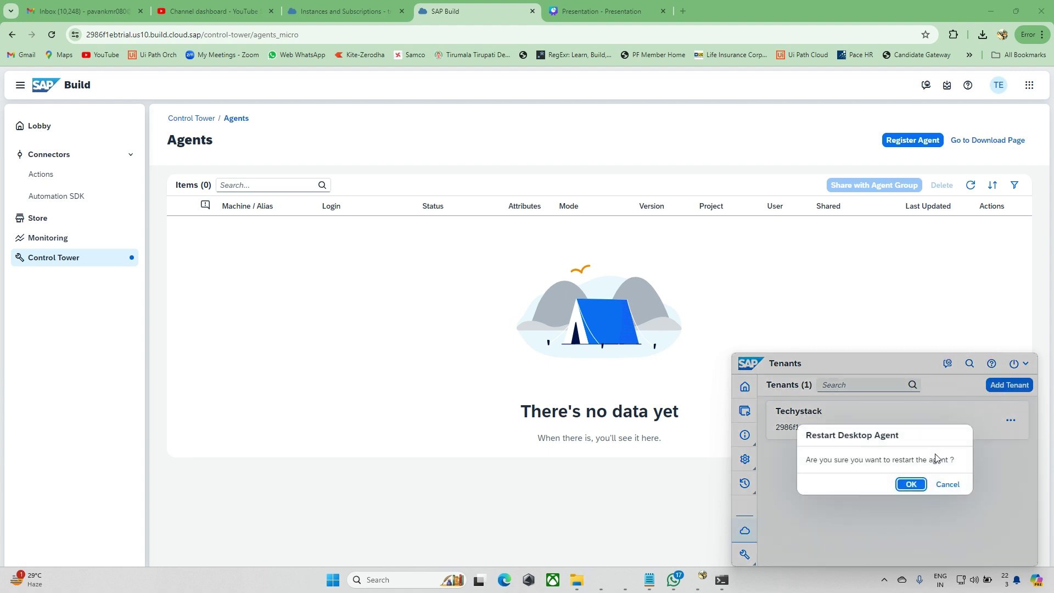
pyautogui.click(910, 484)
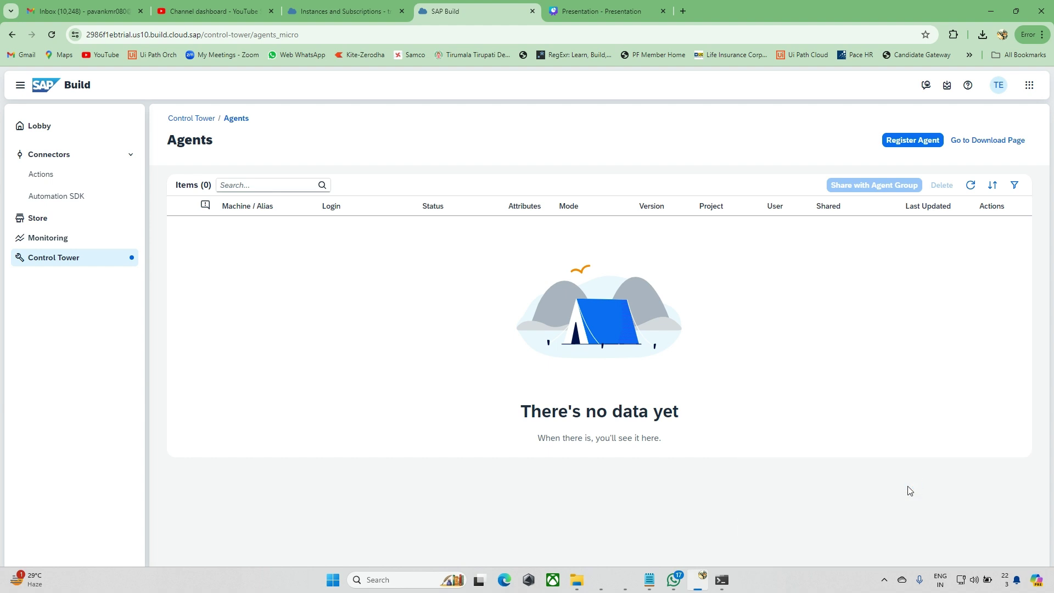
# - Sign in to SAP Universal ID with the account login and password from the starting desktop agent
pyautogui.click(887, 579)
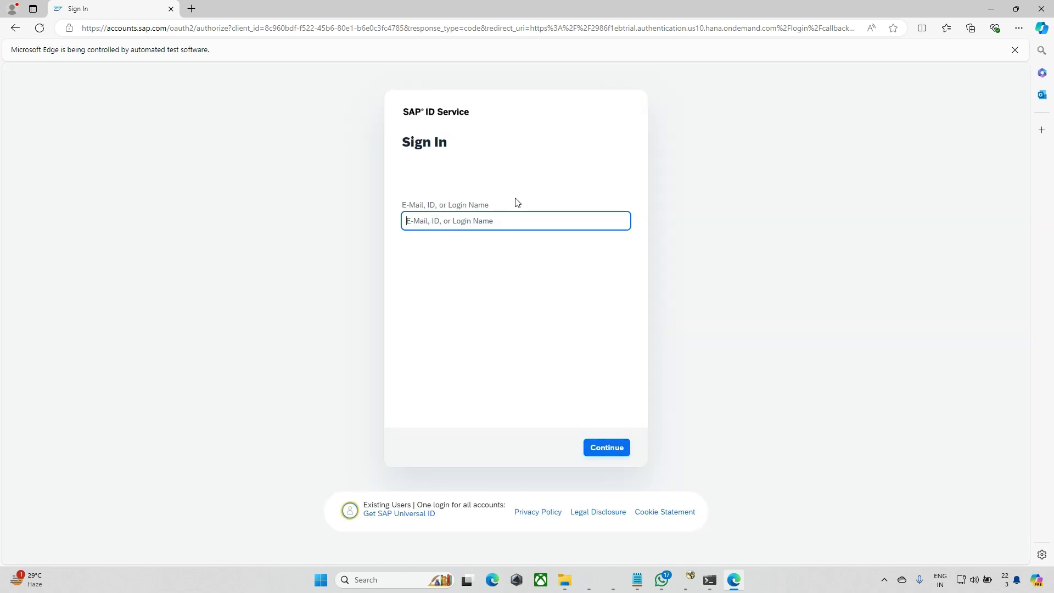
pyautogui.write('te')
pyautogui.click(604, 448)
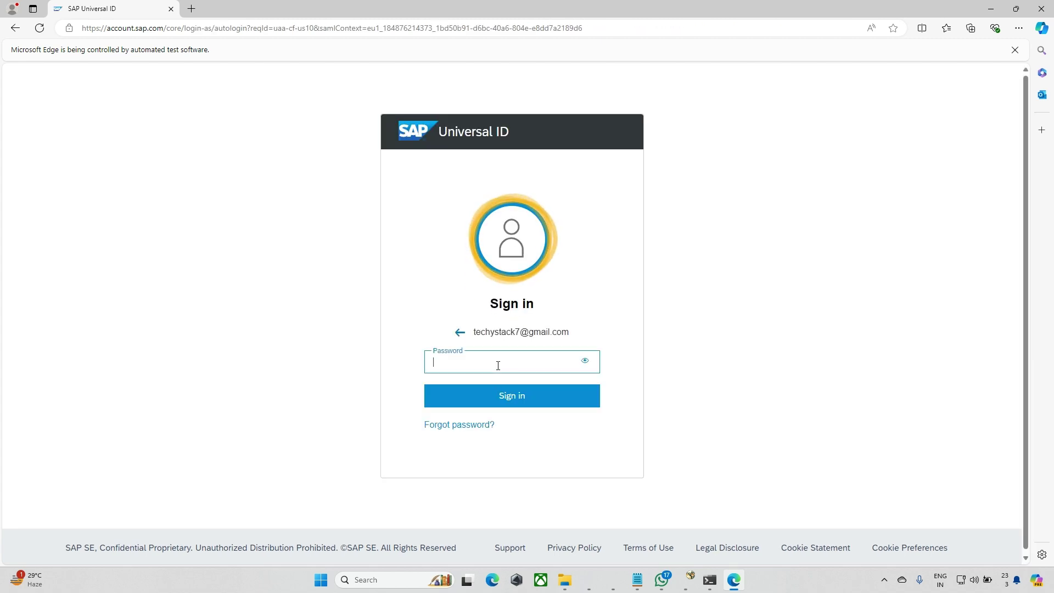
pyautogui.write('•••••••••')
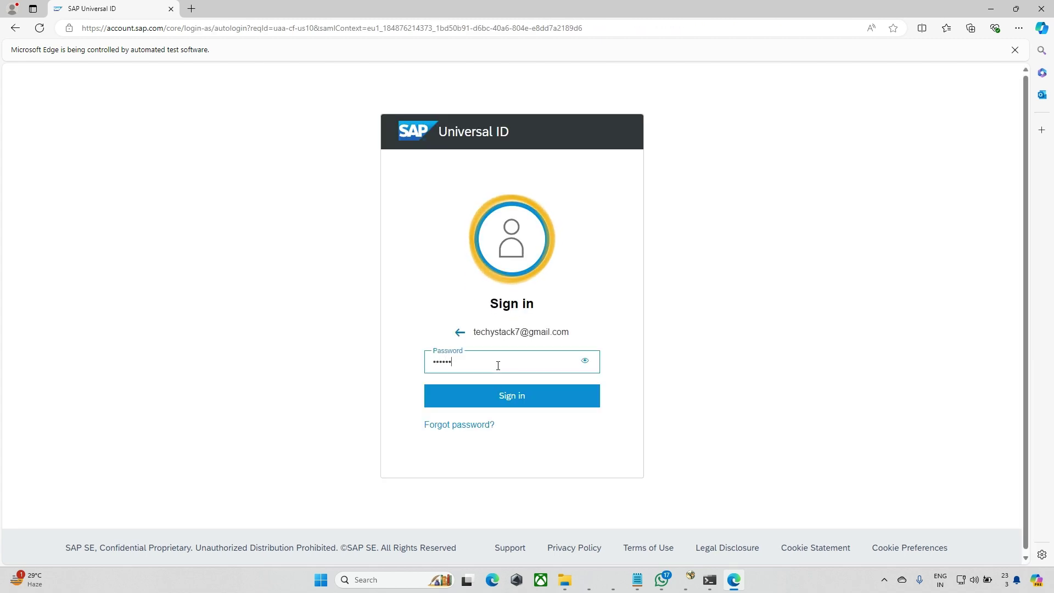
pyautogui.press('Return')
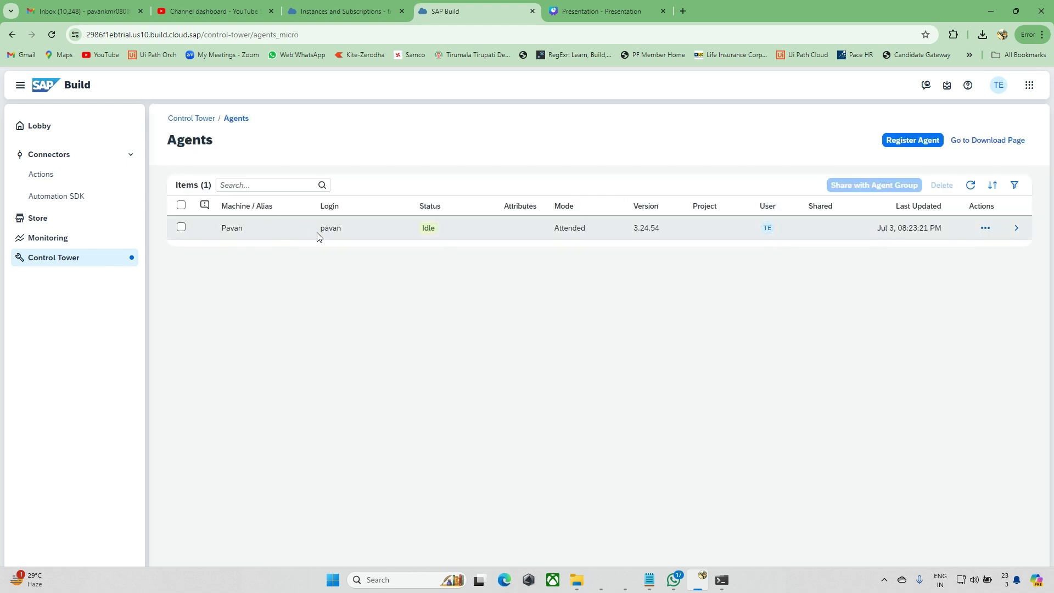
# - Open the registered agent's details to confirm it is Idle, then go back to the Lobby
pyautogui.click(469, 233)
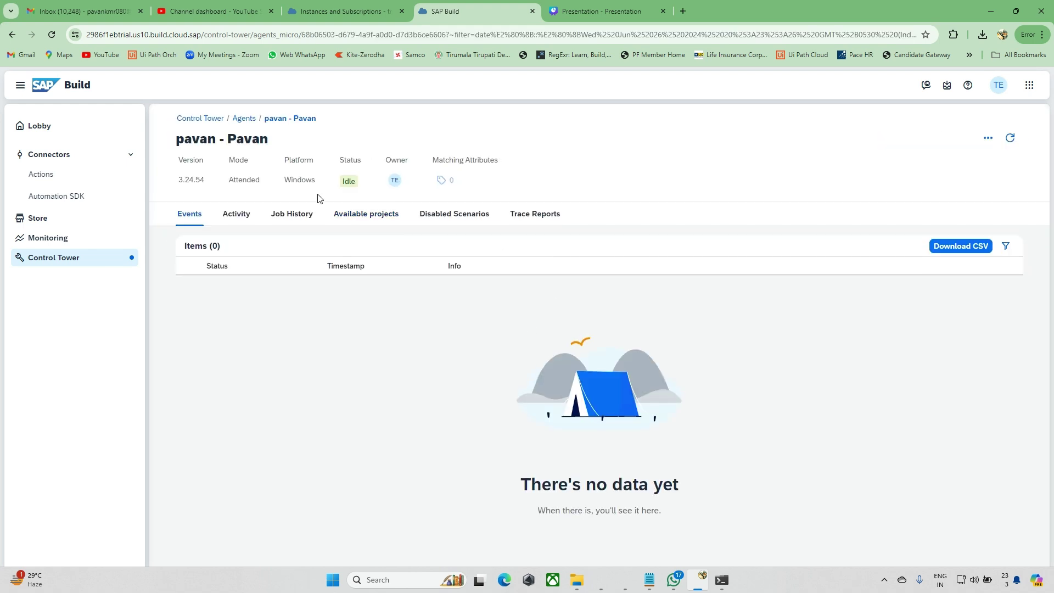
pyautogui.click(244, 118)
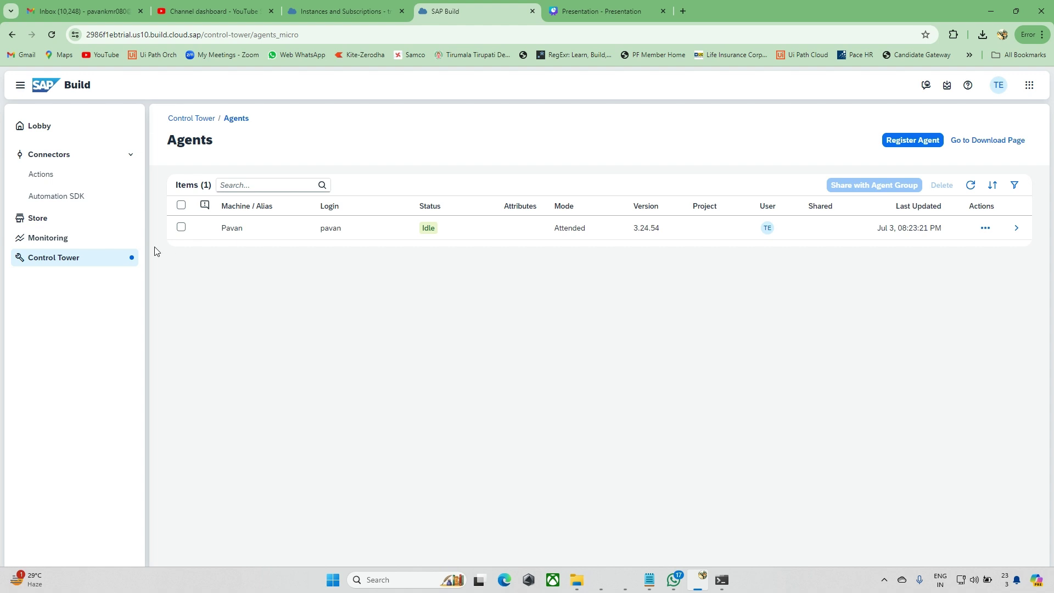
pyautogui.click(48, 132)
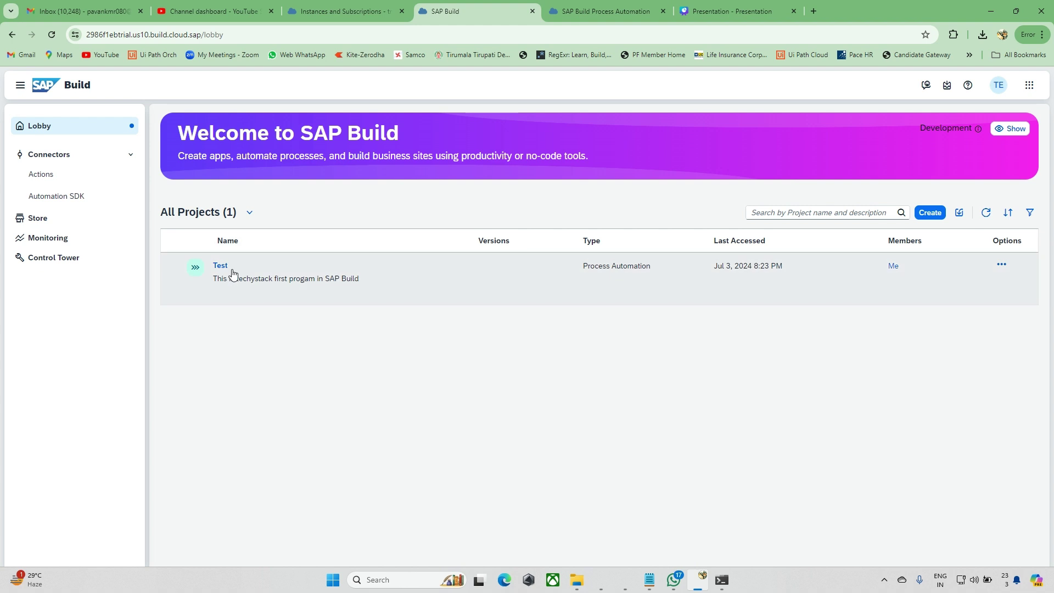
# - Open the First_Automation editor and review the Techysatck agent attribute in project properties unchanged
pyautogui.click(601, 15)
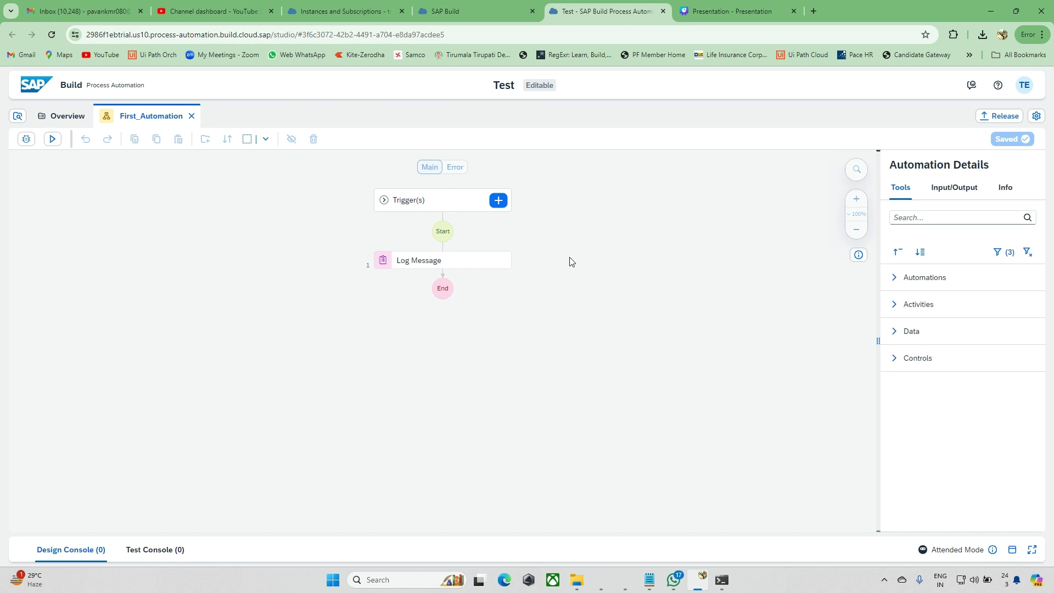
pyautogui.click(1038, 116)
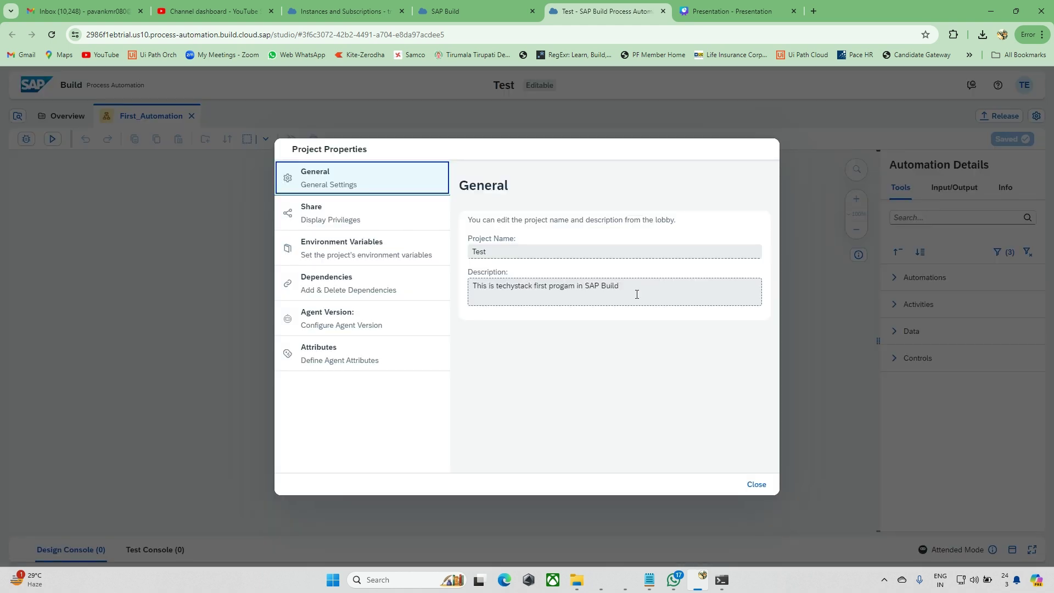
pyautogui.click(403, 364)
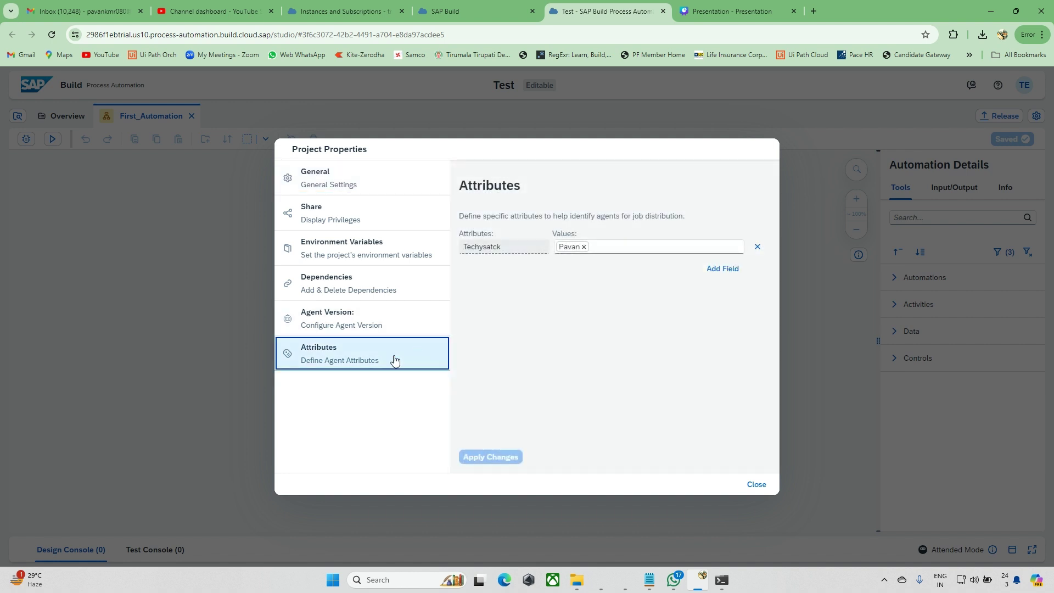
pyautogui.click(538, 248)
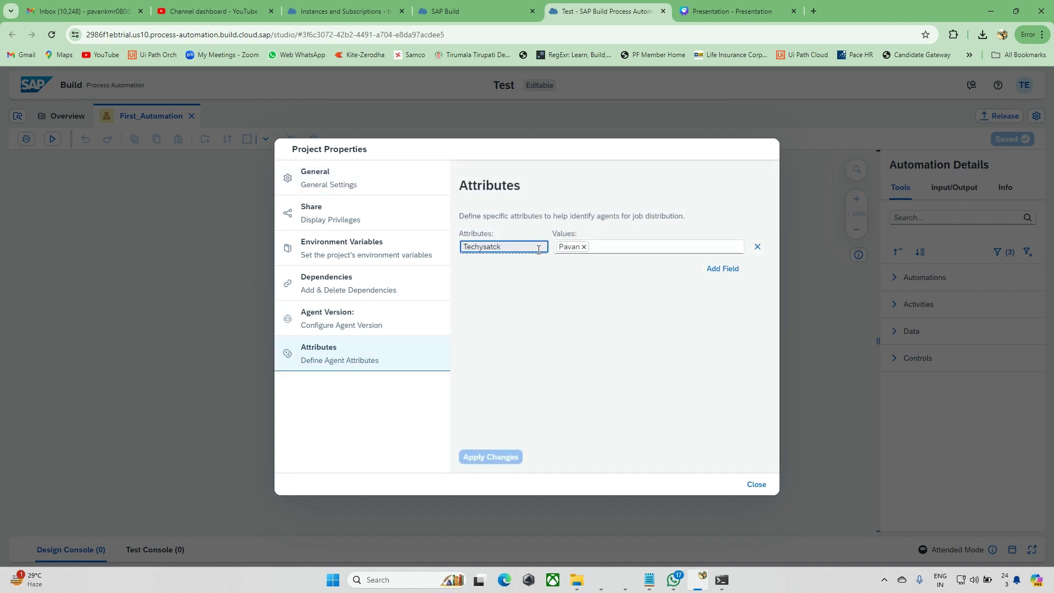
pyautogui.doubleClick(510, 250)
pyautogui.click(594, 246)
pyautogui.click(620, 305)
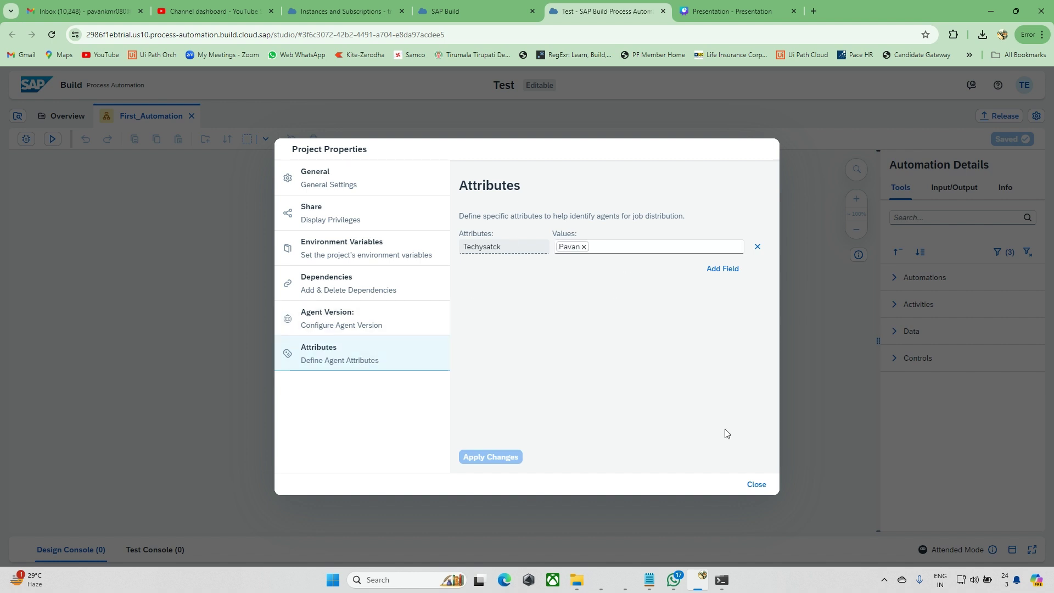
pyautogui.click(757, 485)
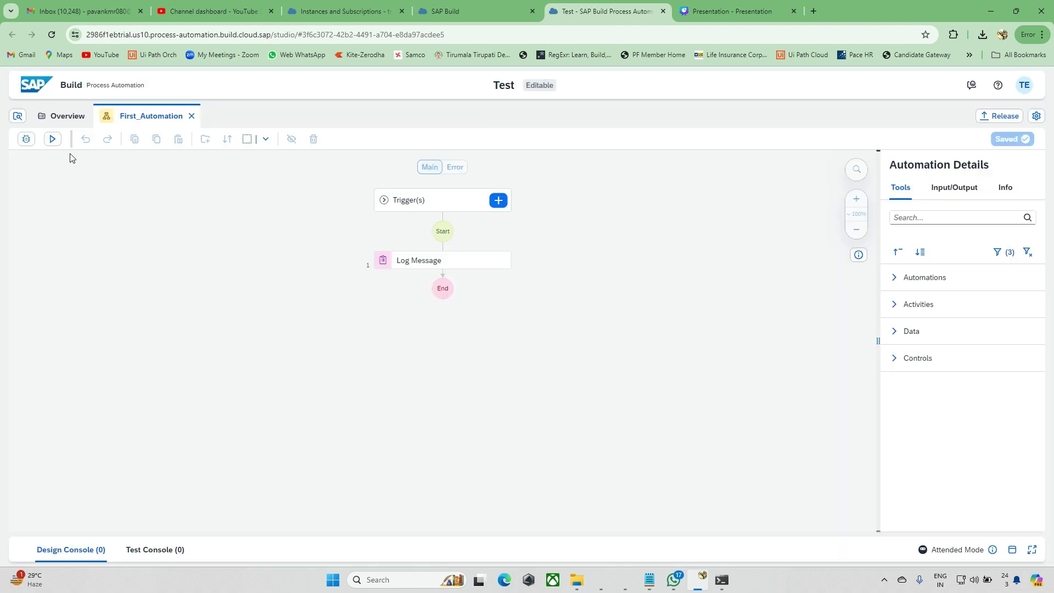
# - Test-run First_Automation with default options and read the 'My First Program' entry in the maximized console
pyautogui.click(52, 139)
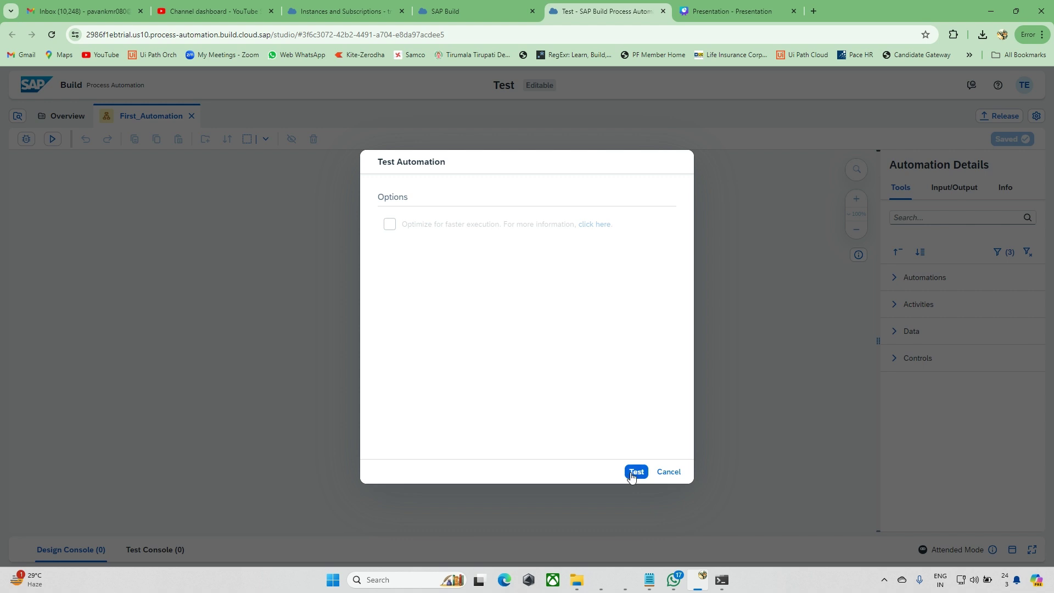
pyautogui.click(636, 472)
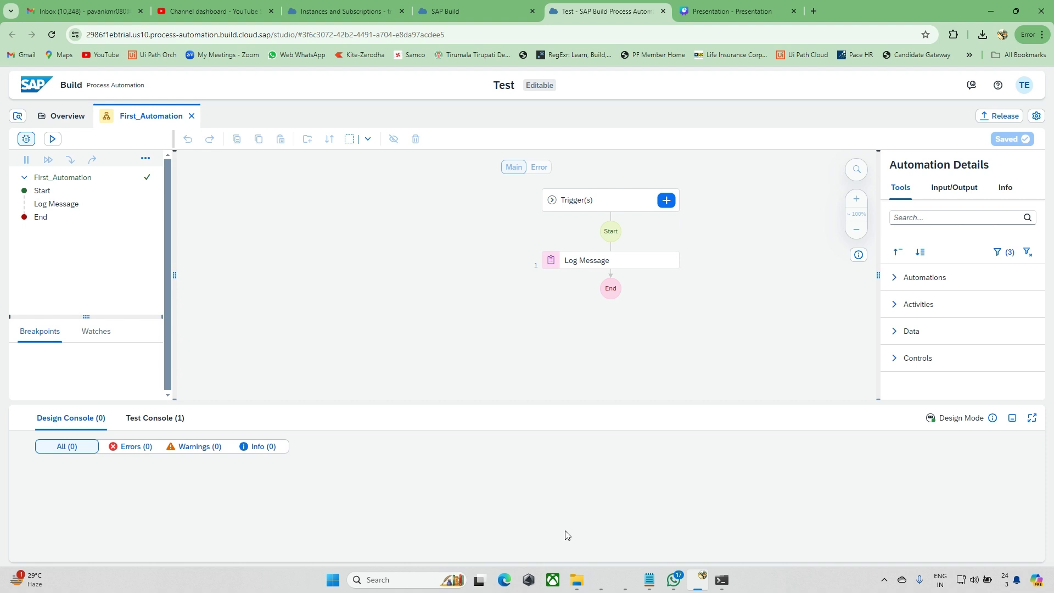
pyautogui.click(141, 424)
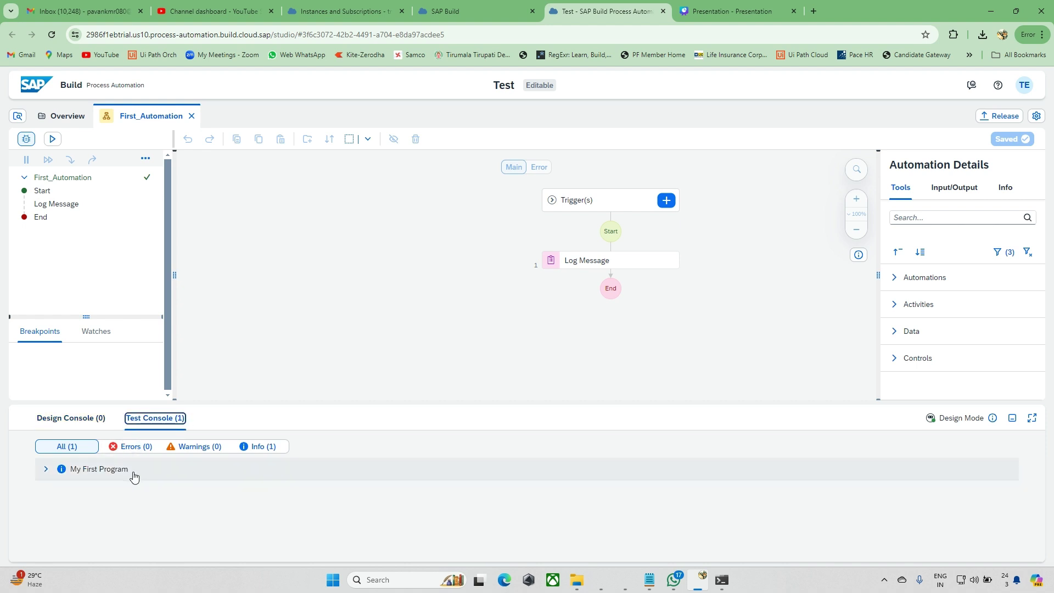
pyautogui.click(42, 470)
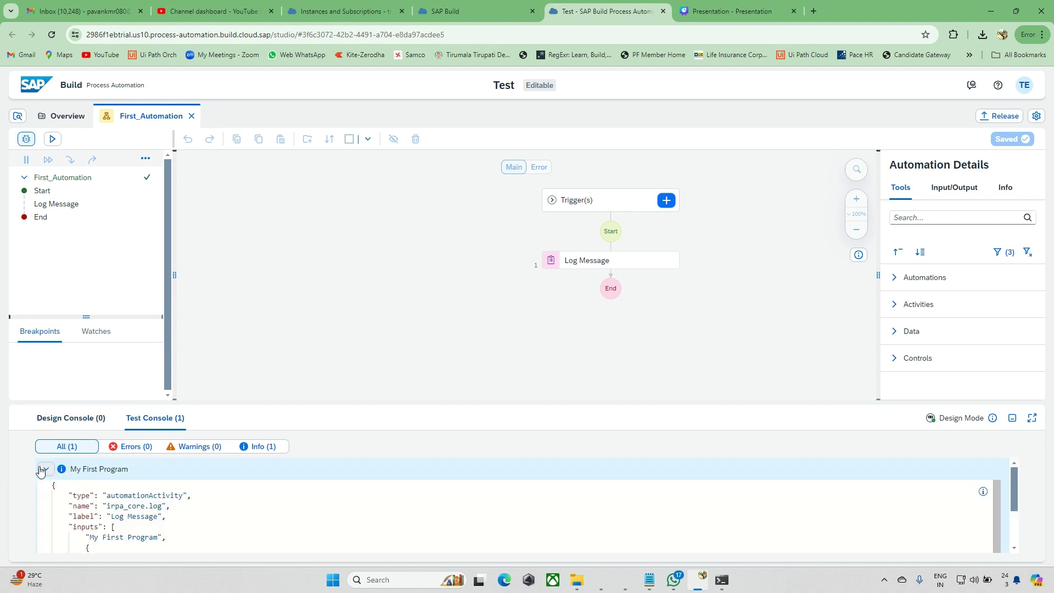
pyautogui.scroll(-5, 122, 514)
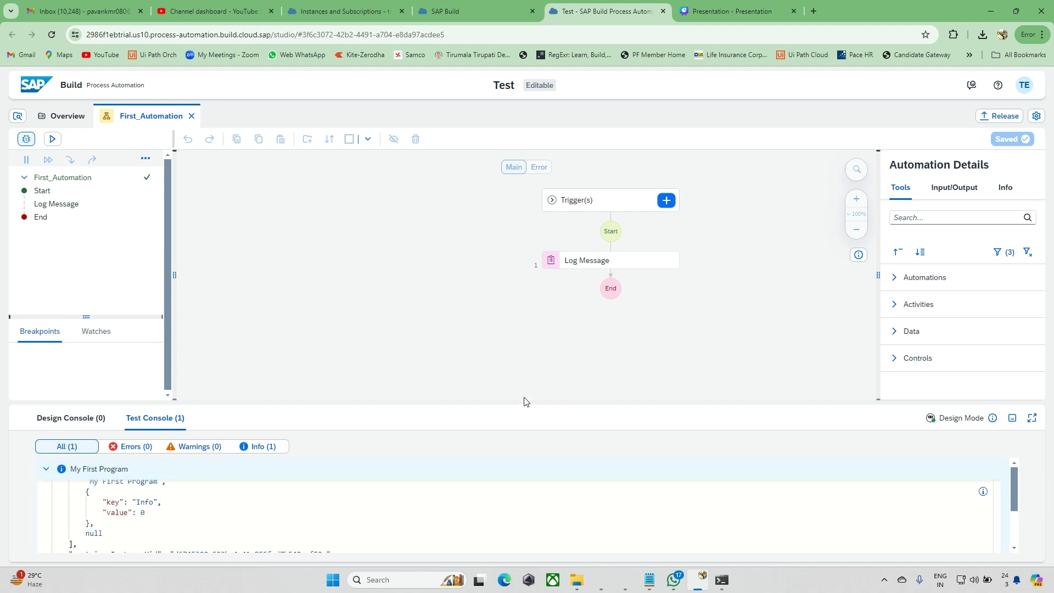
pyautogui.click(1033, 419)
pyautogui.scroll(3, 222, 360)
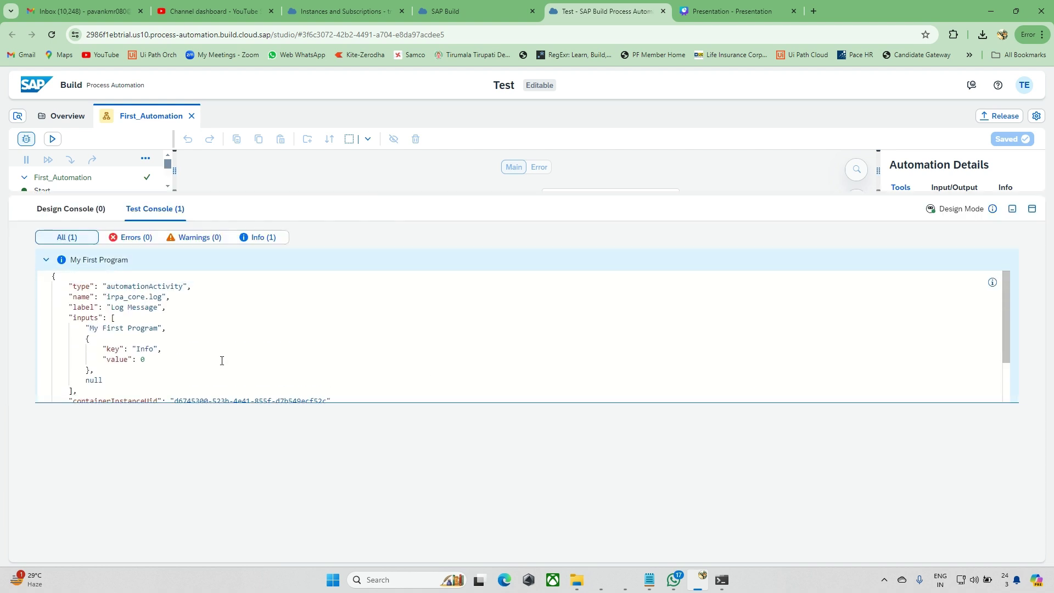
pyautogui.scroll(-3, 221, 361)
pyautogui.scroll(3, 98, 332)
pyautogui.moveTo(91, 330)
pyautogui.mouseDown()
pyautogui.moveTo(107, 330)
pyautogui.moveTo(88, 339)
pyautogui.mouseUp()
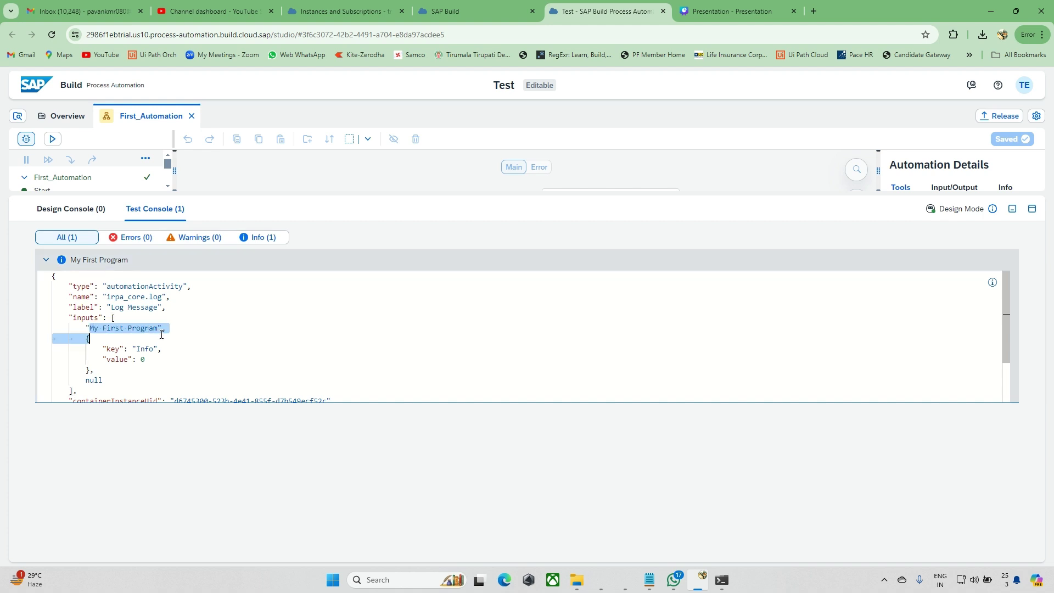
pyautogui.click(1012, 209)
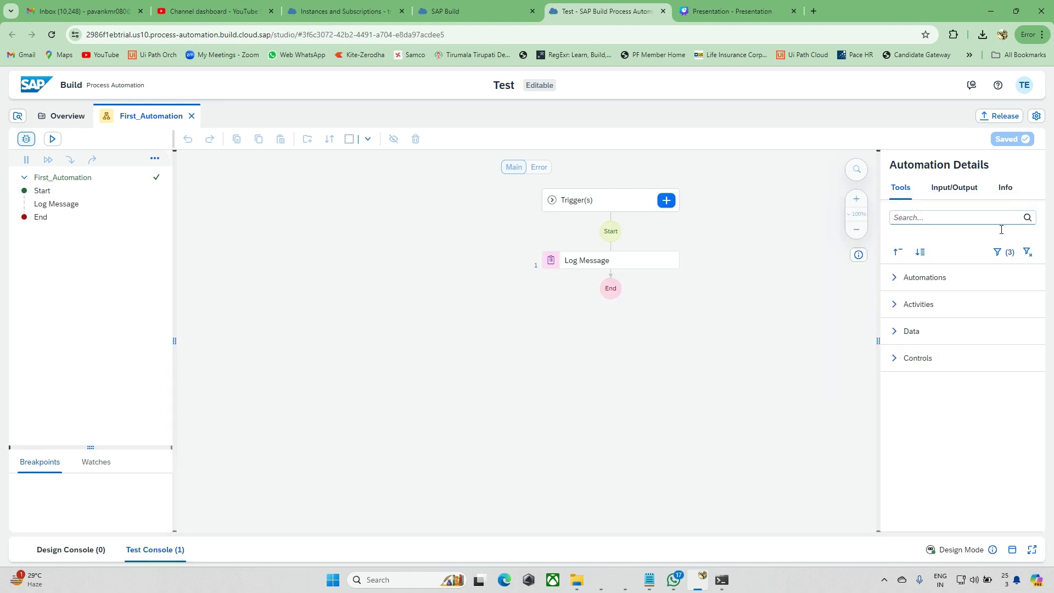
pyautogui.click(78, 205)
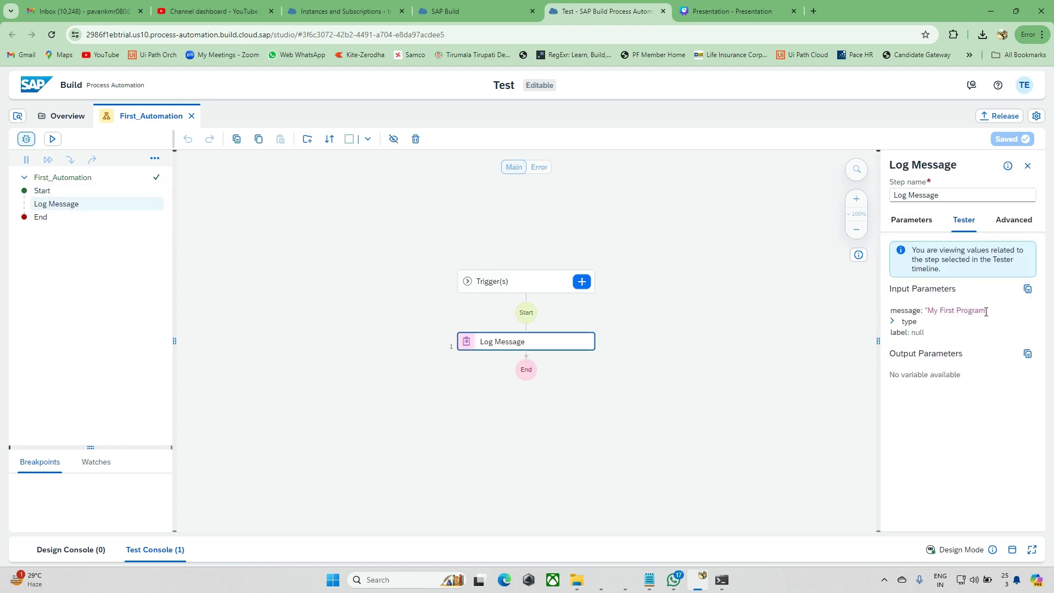
pyautogui.moveTo(986, 311); pyautogui.dragTo(927, 311)
pyautogui.click(893, 321)
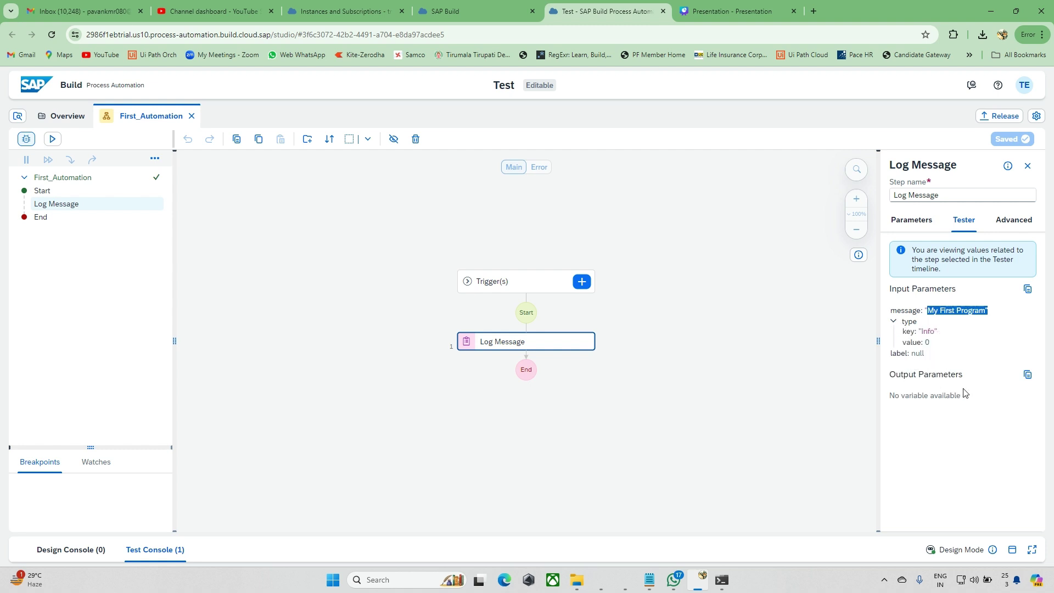
pyautogui.click(922, 225)
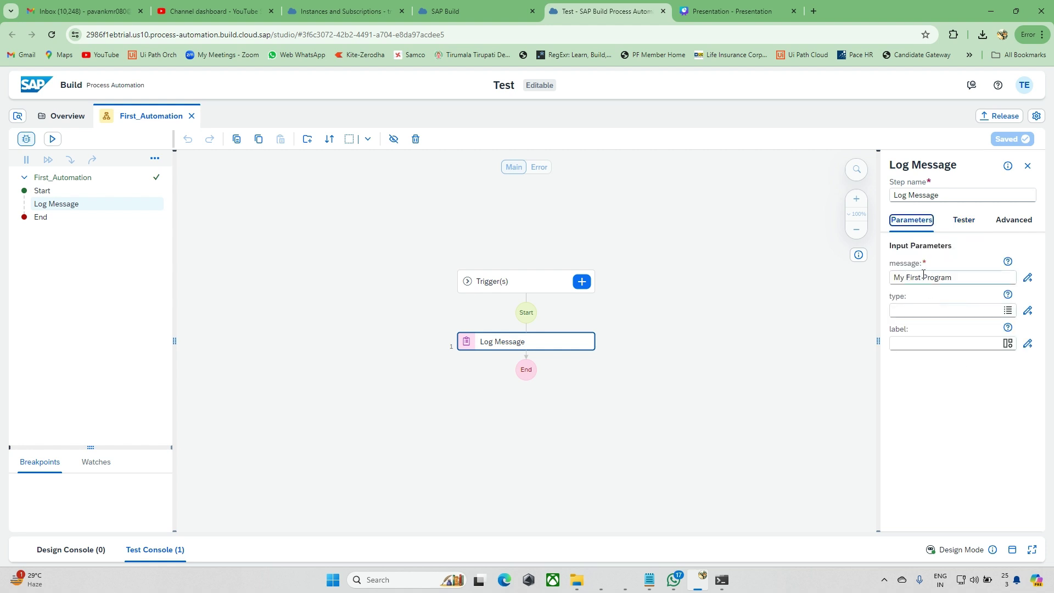
pyautogui.click(964, 220)
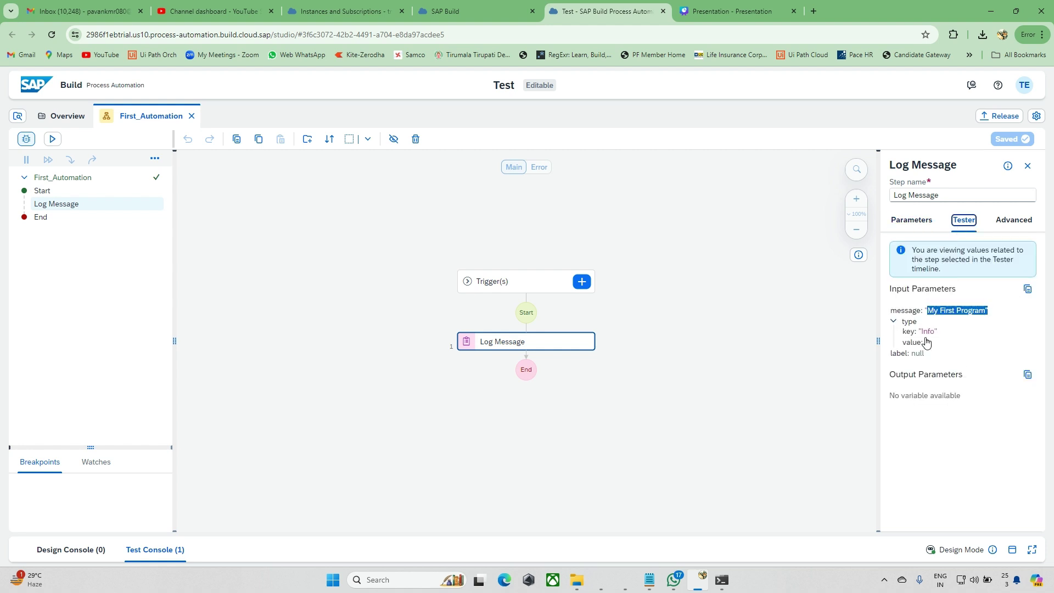
pyautogui.click(955, 313)
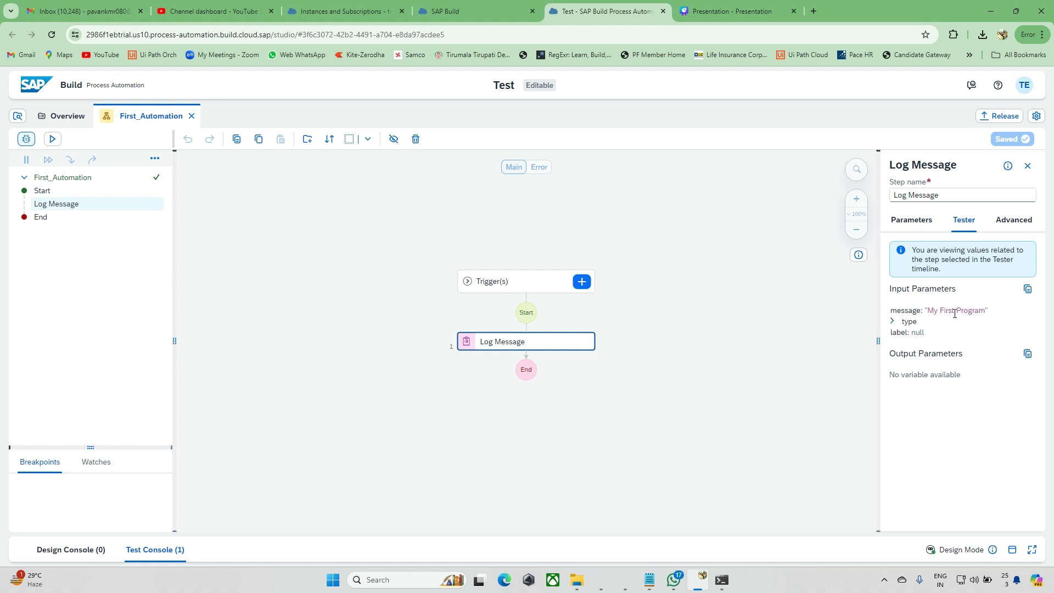
pyautogui.click(1021, 220)
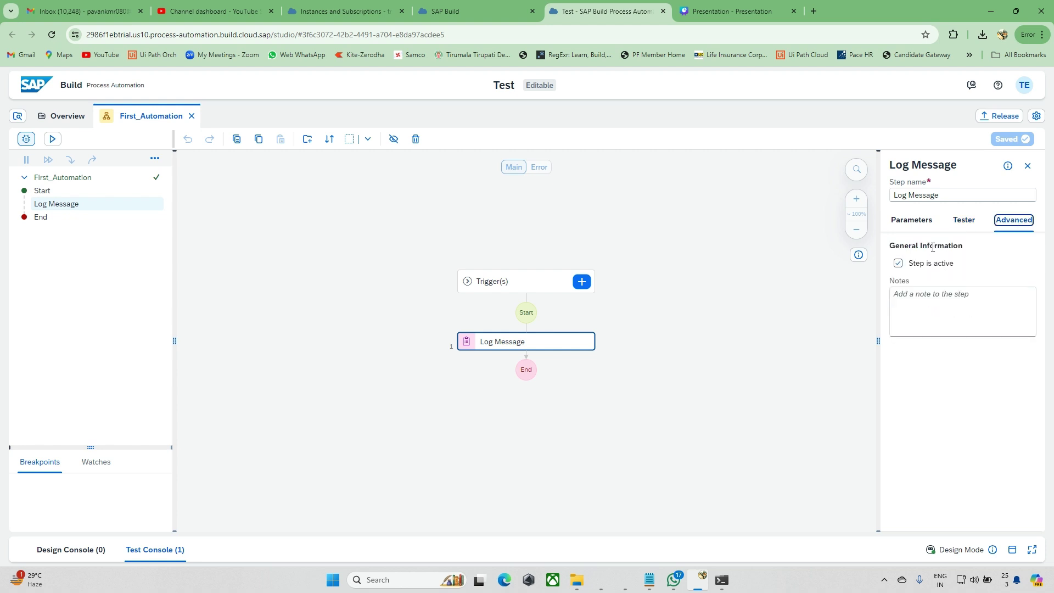
pyautogui.click(964, 219)
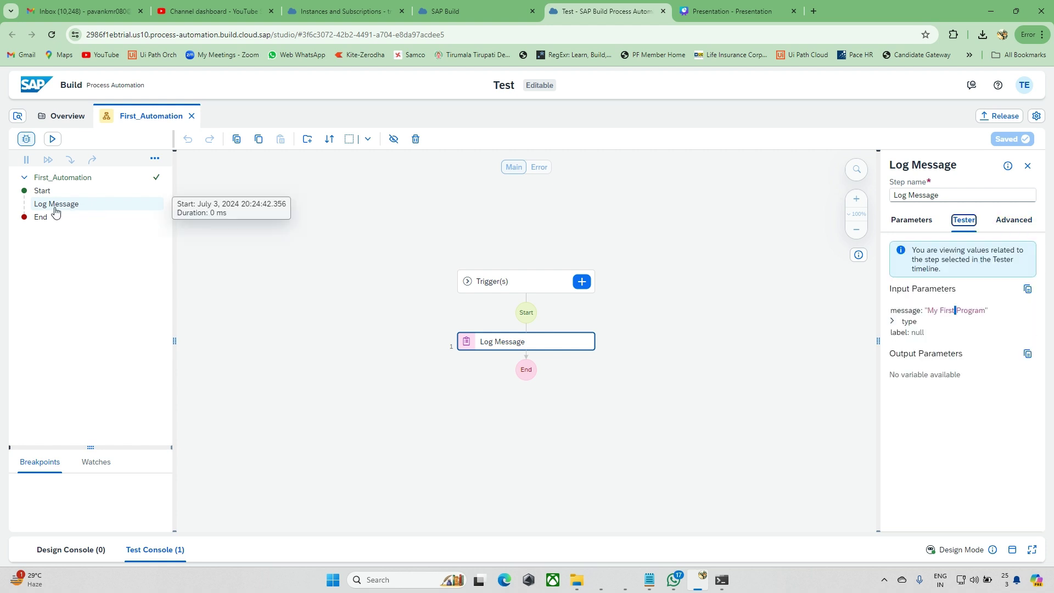
# - Add a second Log Message step below step 1 with the expression "Running Again"
pyautogui.click(283, 318)
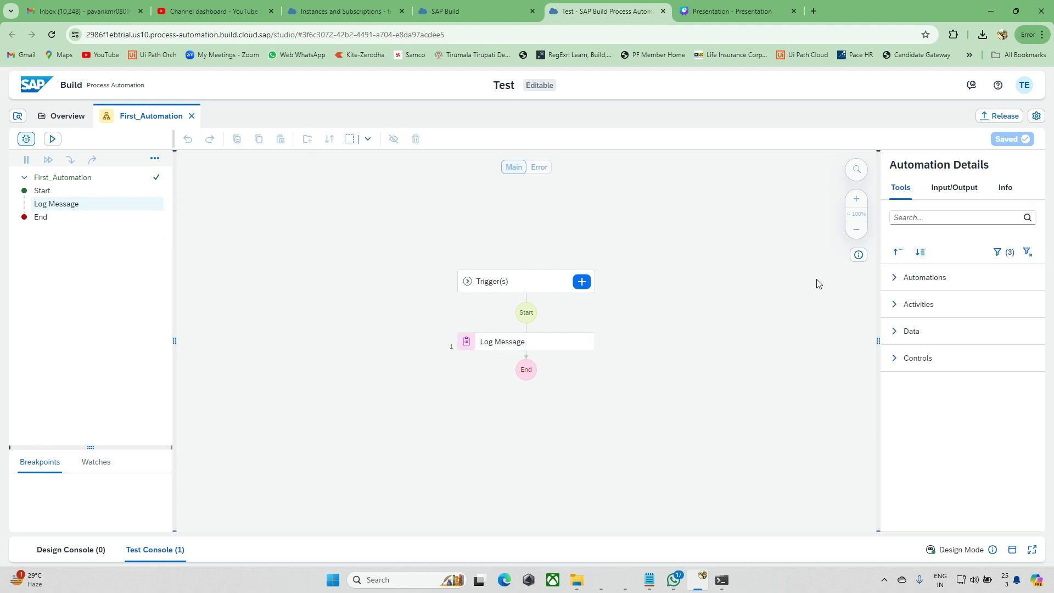
pyautogui.click(933, 220)
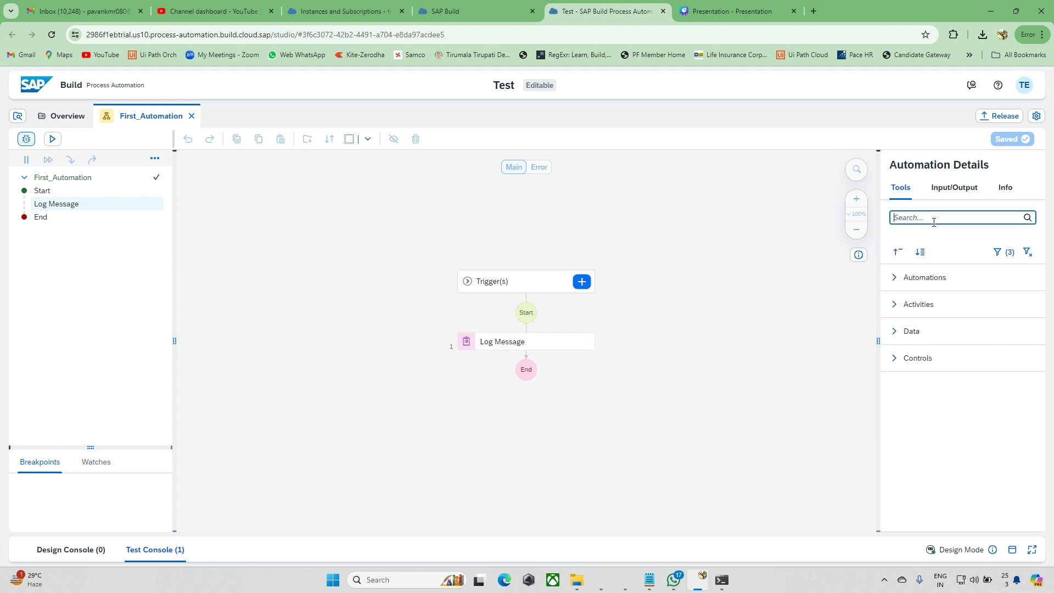
pyautogui.write('log mesage')
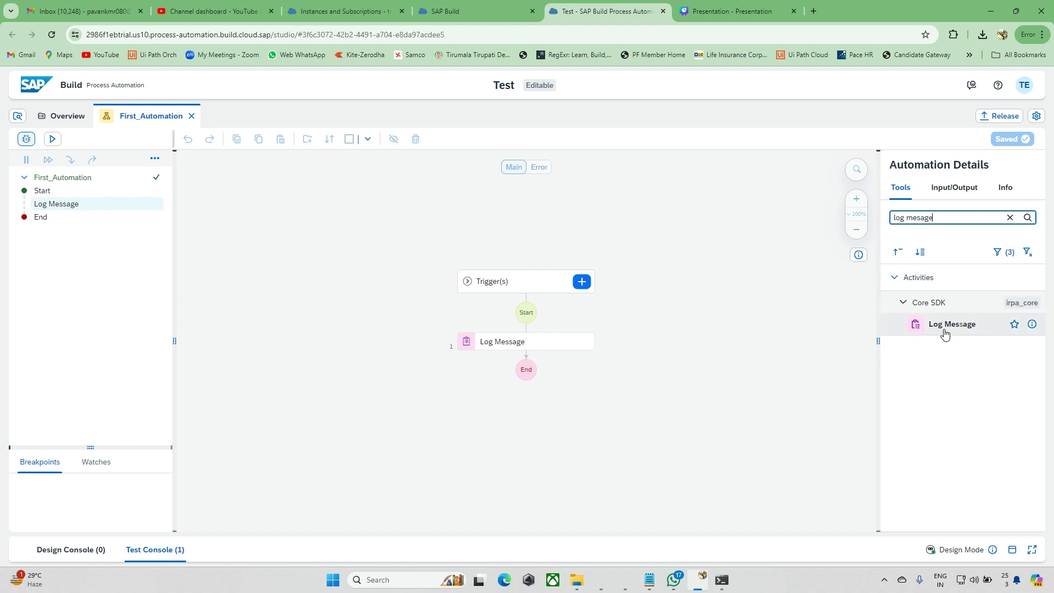
pyautogui.moveTo(943, 331); pyautogui.dragTo(546, 360)
pyautogui.click(560, 369)
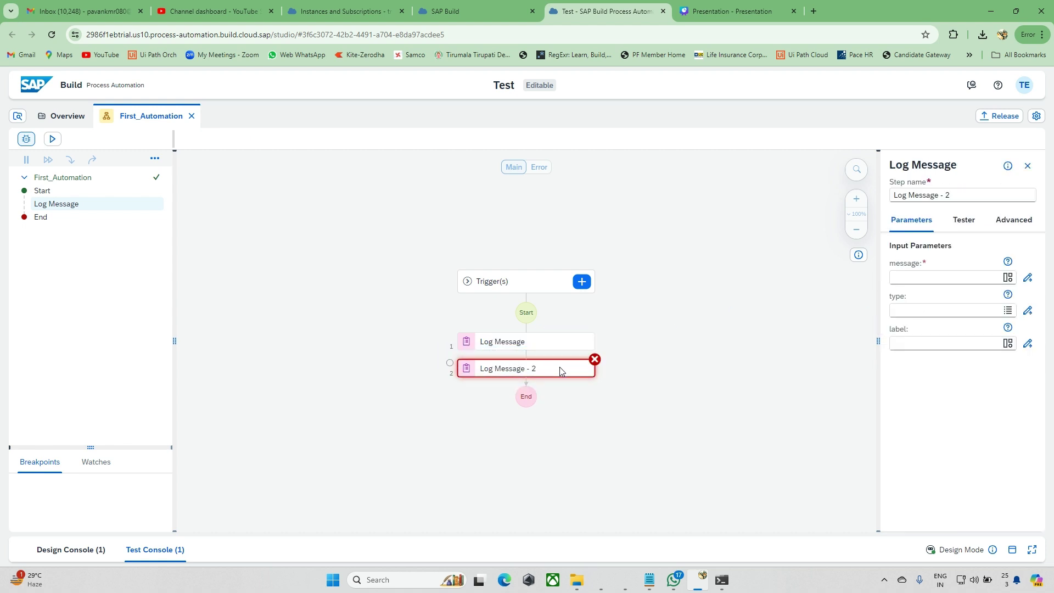
pyautogui.click(1028, 277)
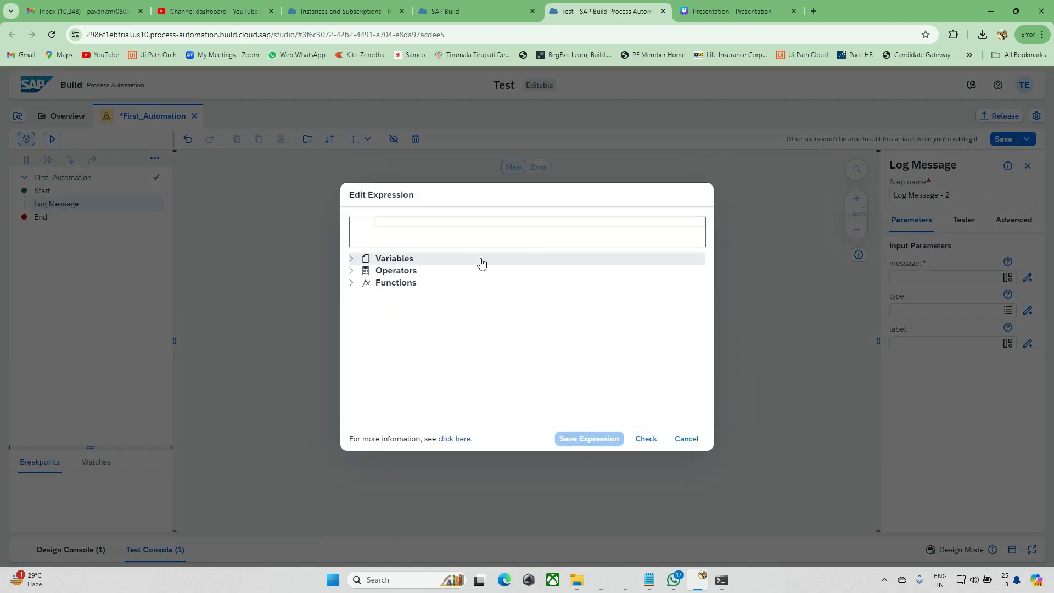
pyautogui.write('"Running Again')
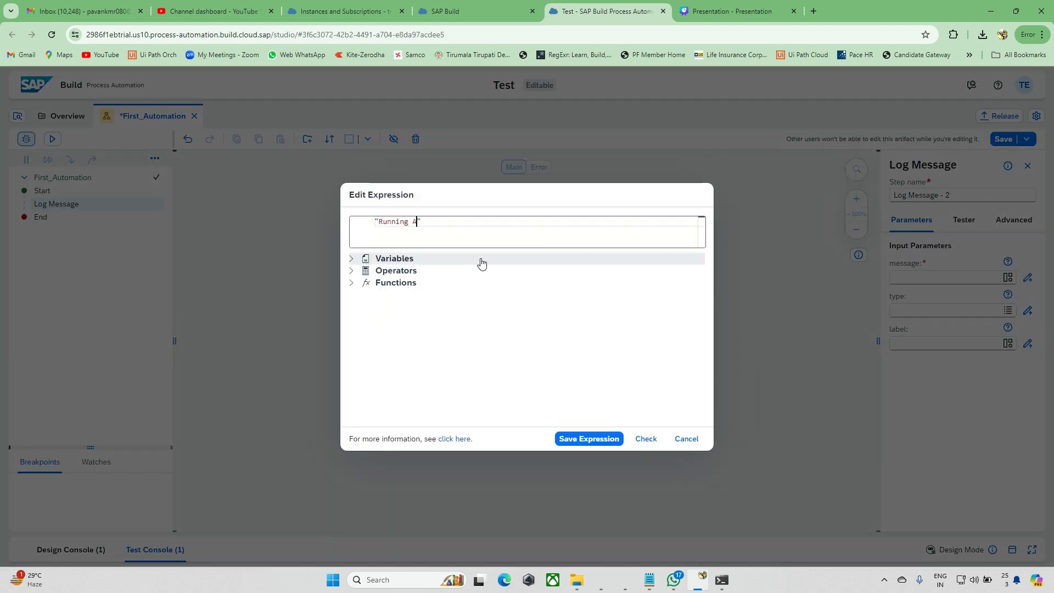
pyautogui.click(588, 438)
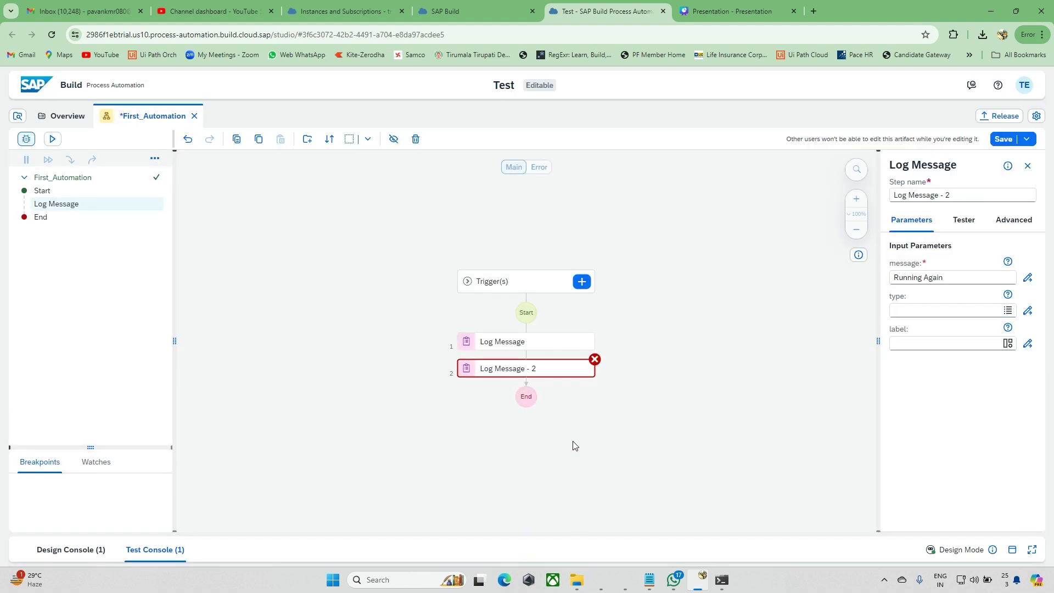
# - Rename the second step to Log Message
pyautogui.click(669, 417)
pyautogui.moveTo(433, 324); pyautogui.dragTo(614, 384)
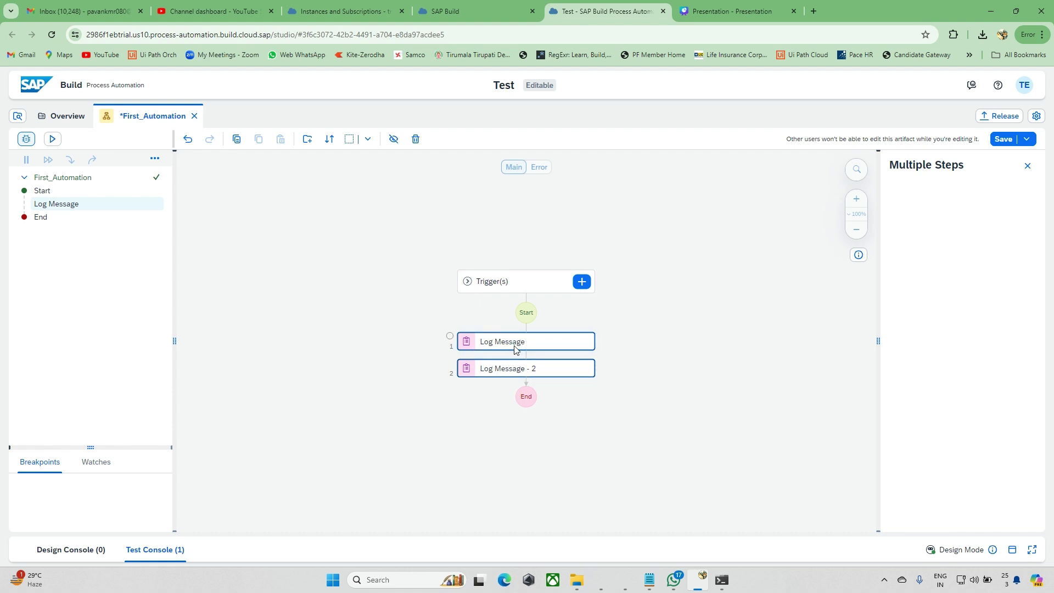
pyautogui.click(554, 373)
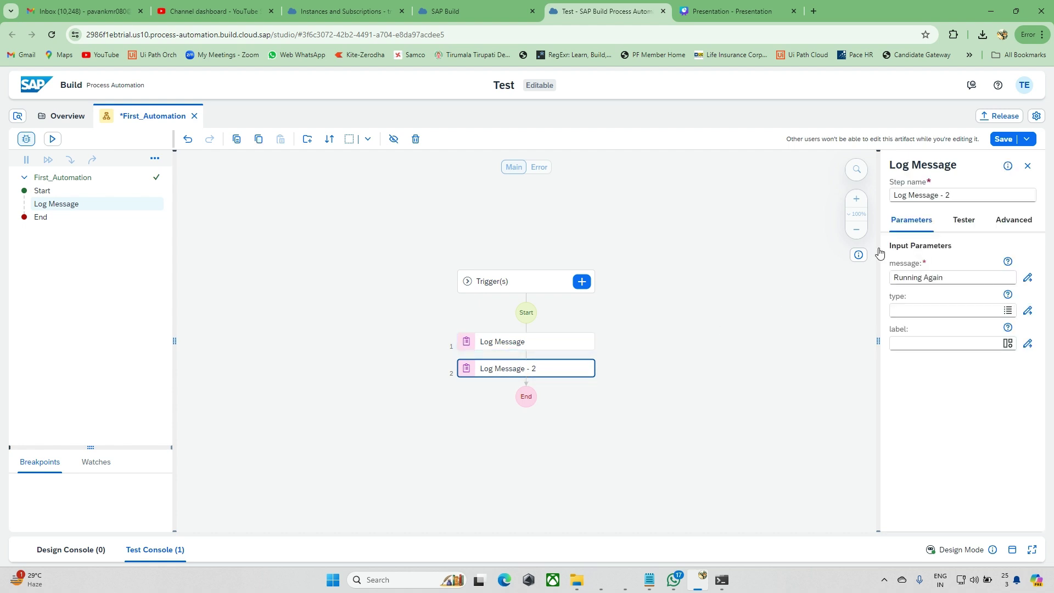
pyautogui.doubleClick(942, 196)
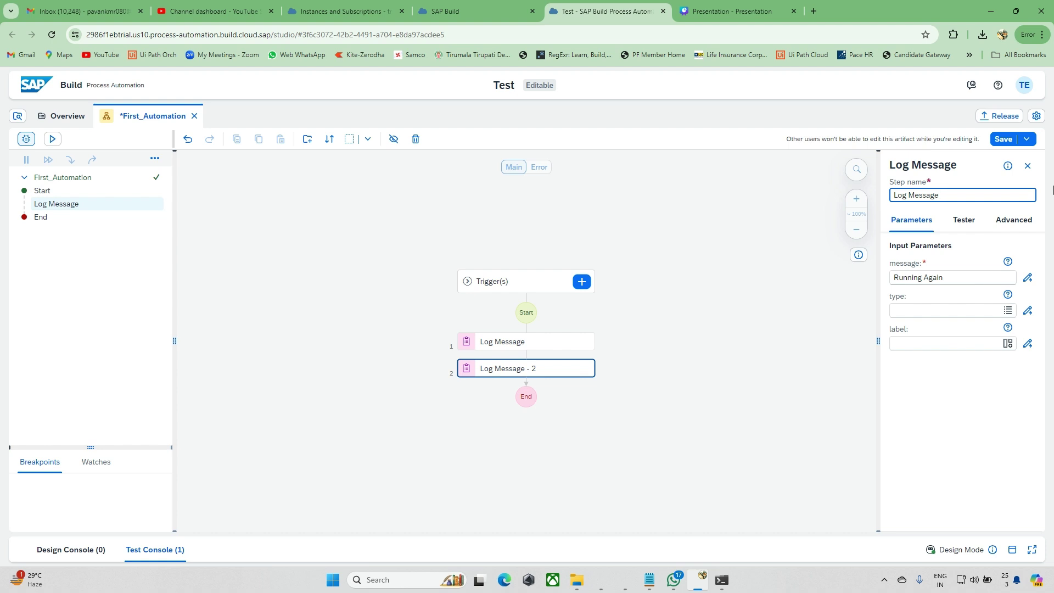
pyautogui.click(759, 269)
pyautogui.click(572, 370)
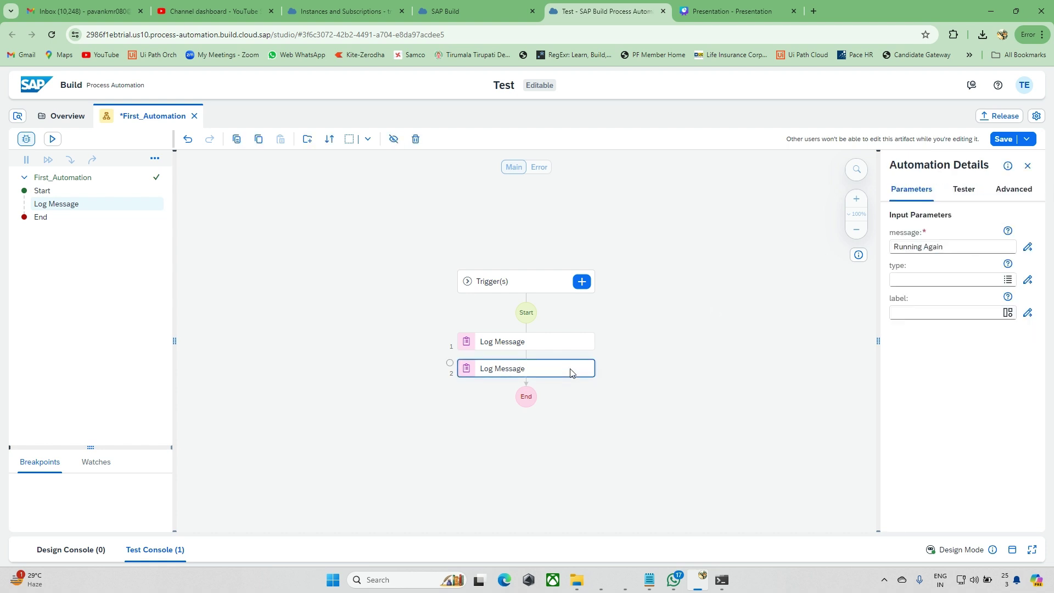
pyautogui.click(583, 339)
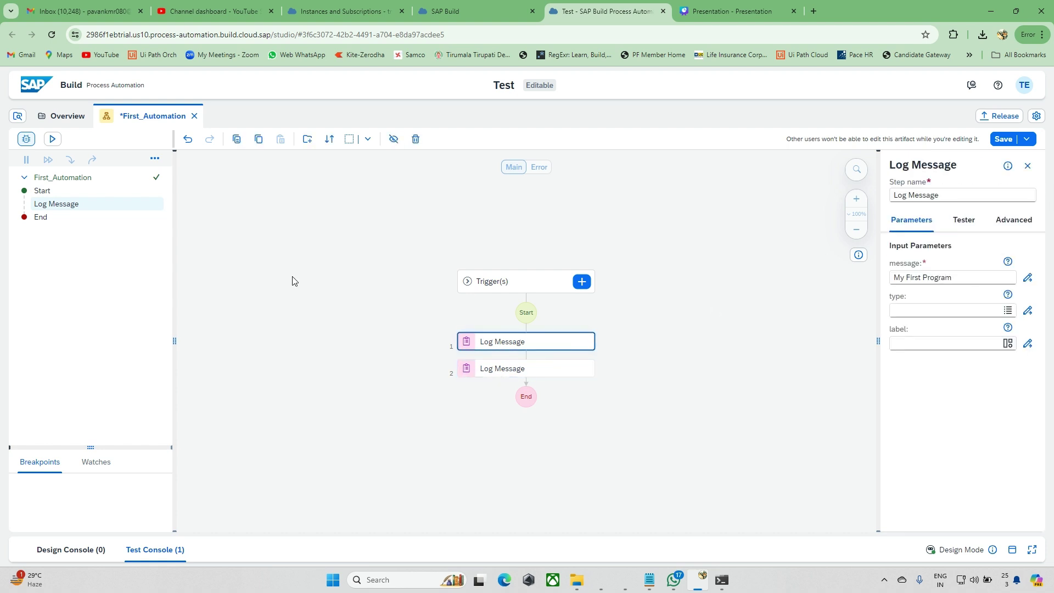
pyautogui.click(27, 139)
pyautogui.click(450, 364)
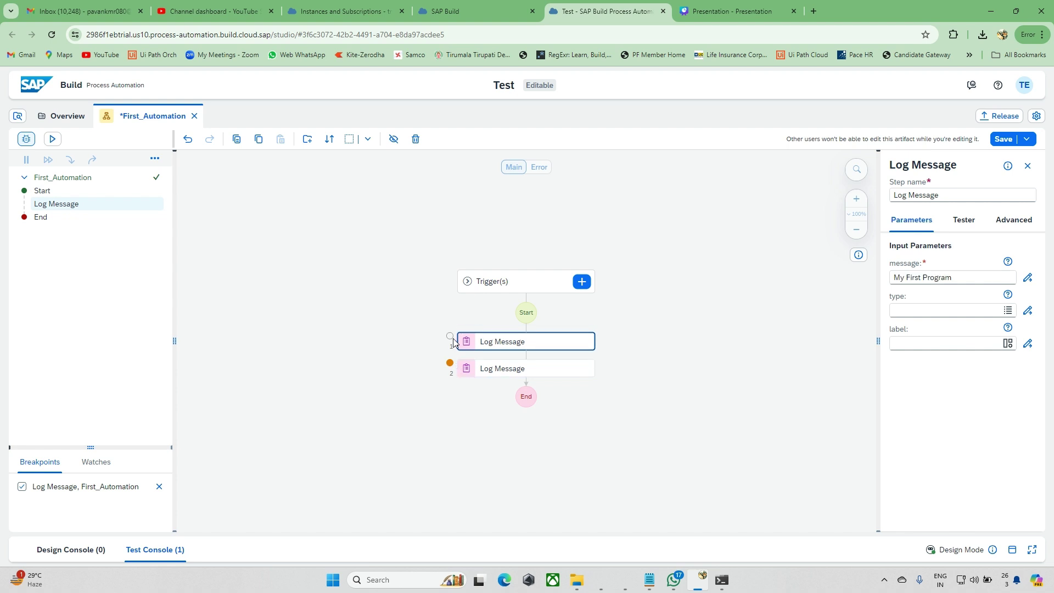
pyautogui.click(451, 337)
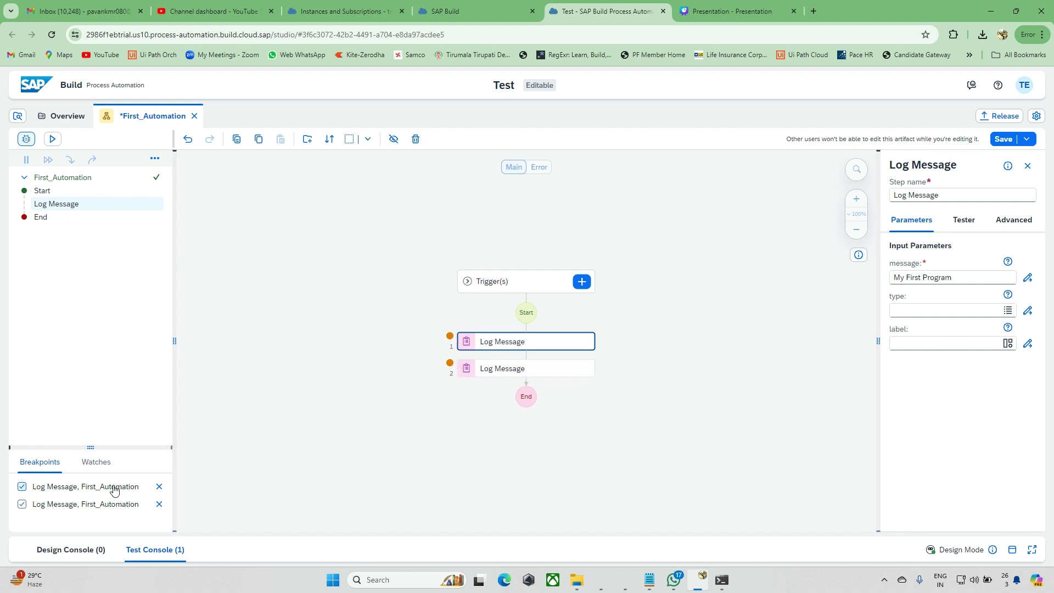
pyautogui.click(158, 488)
pyautogui.click(159, 487)
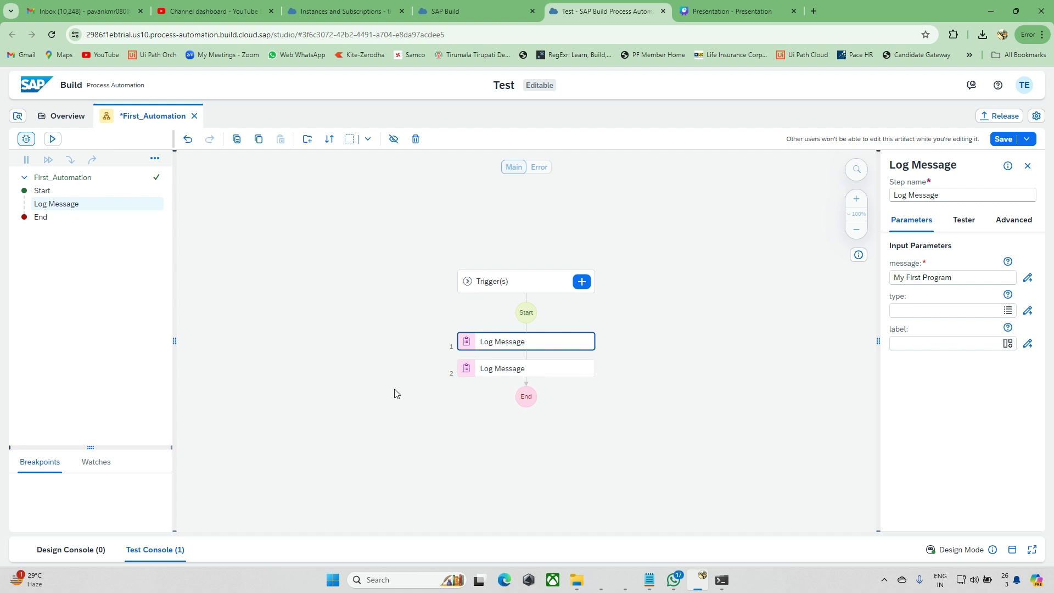
pyautogui.click(451, 364)
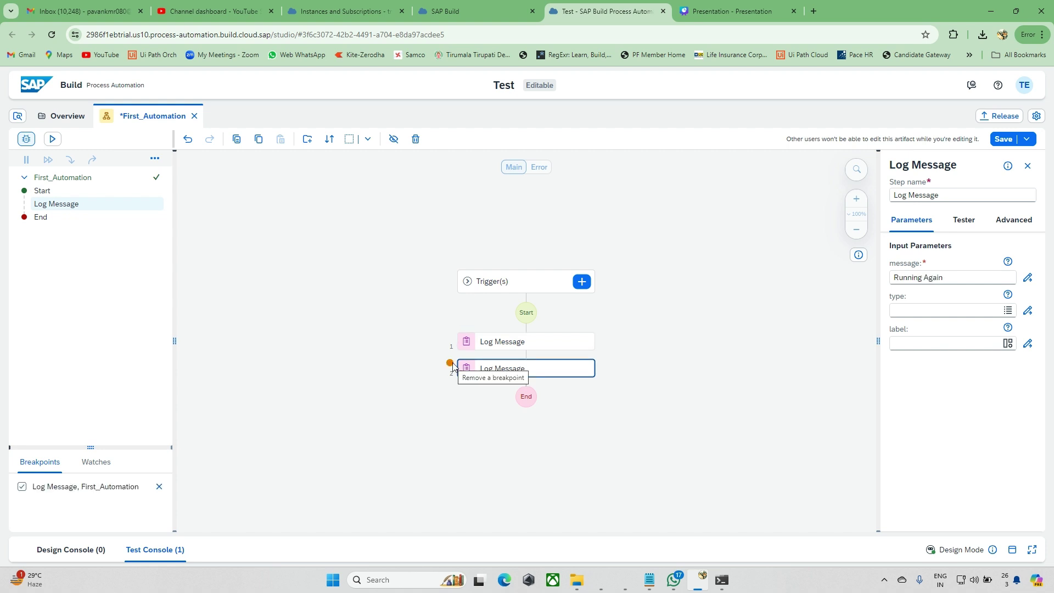
pyautogui.click(450, 364)
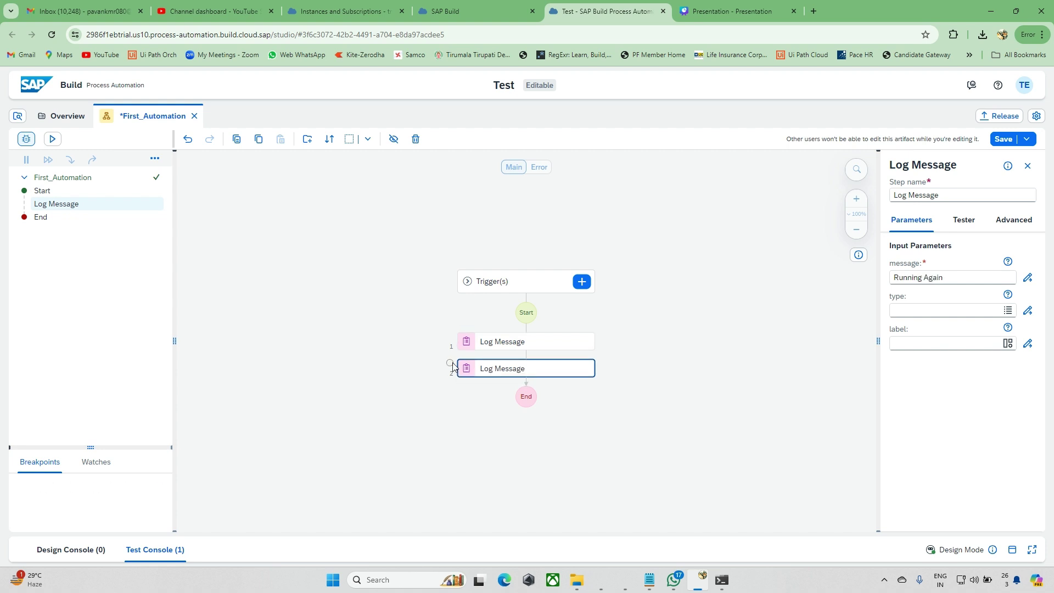
# - Start a test and choose Save all in the Unsaved Changes prompt to reach the test options
pyautogui.click(52, 138)
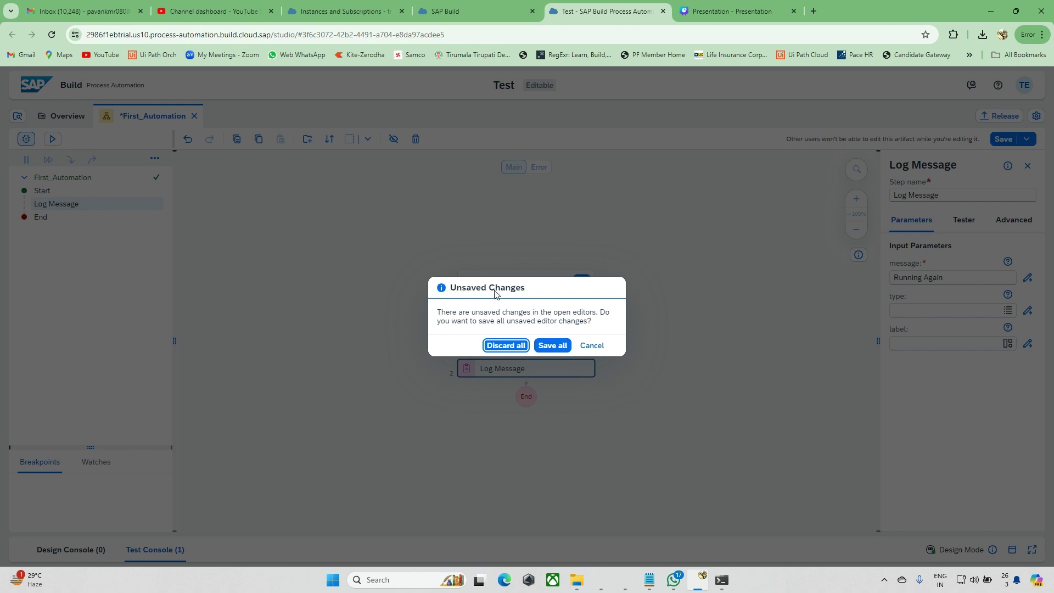
pyautogui.click(591, 346)
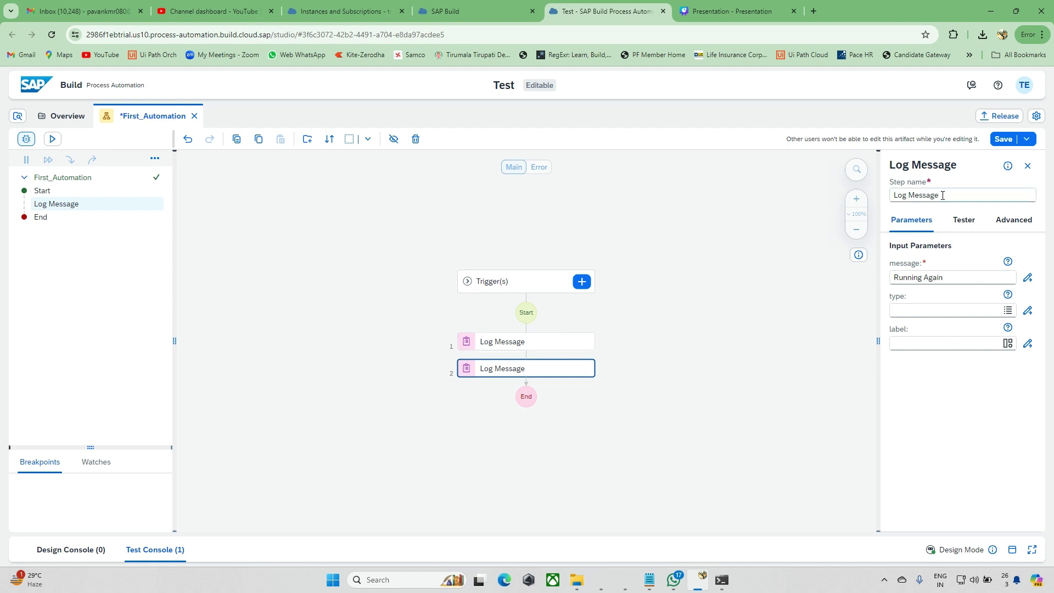
pyautogui.click(726, 268)
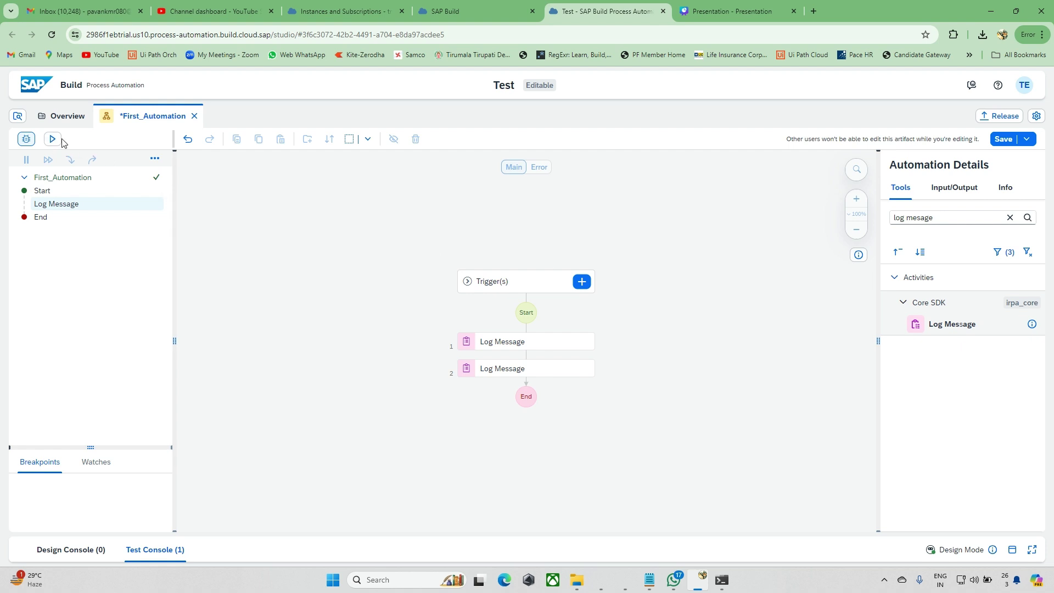
pyautogui.click(53, 139)
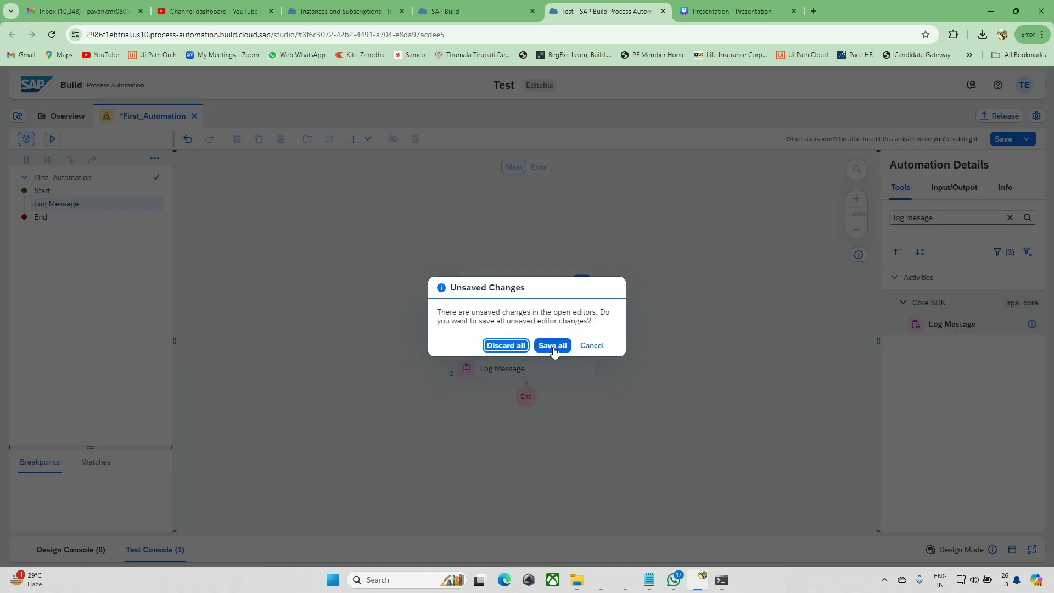
pyautogui.click(553, 347)
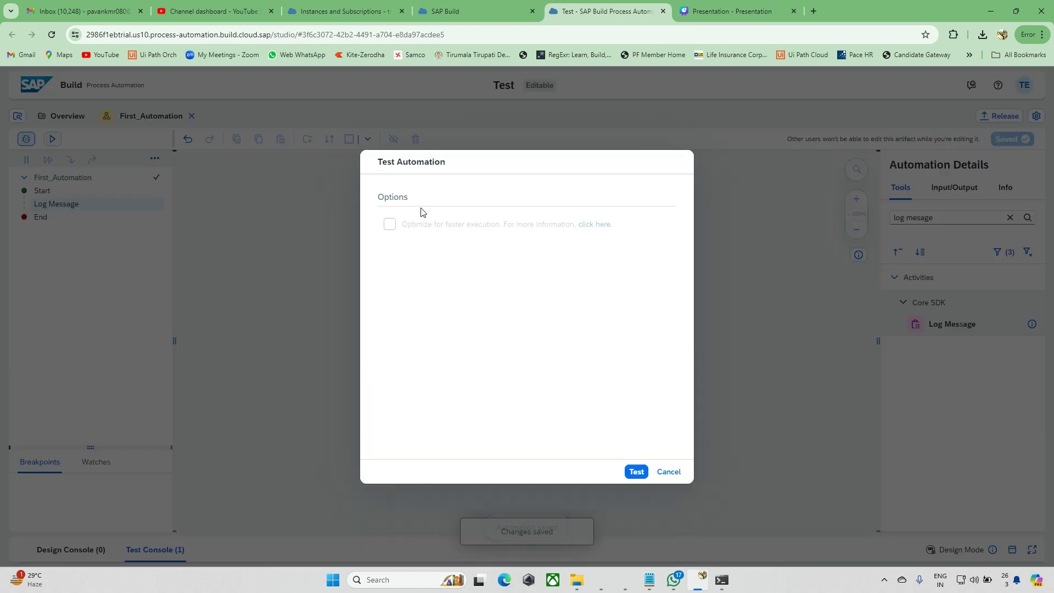
# - Launch the test with default options and close the Desktop Agent window
pyautogui.click(637, 472)
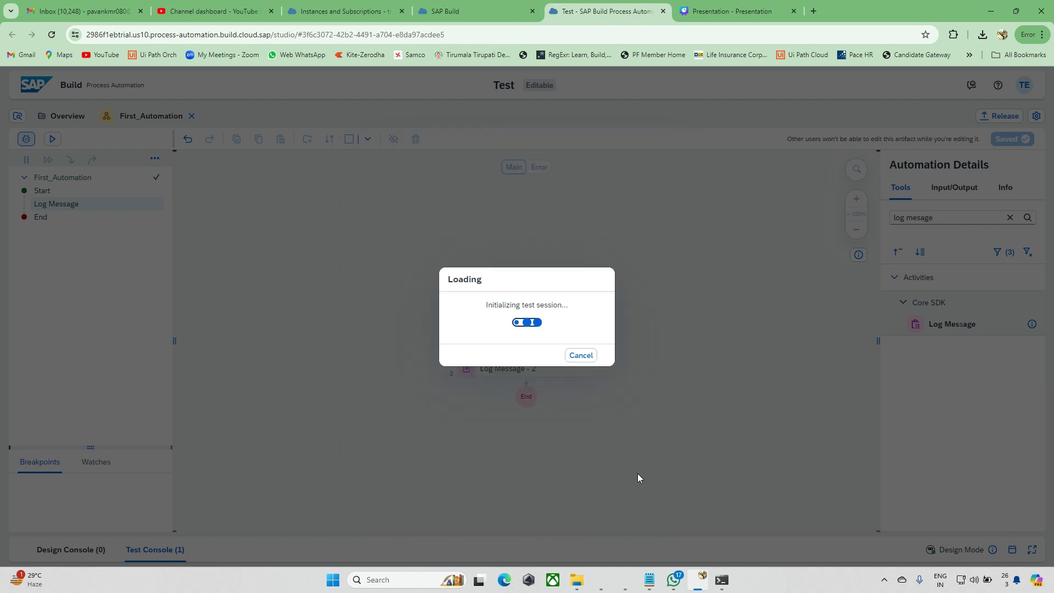
pyautogui.click(886, 577)
pyautogui.click(883, 488)
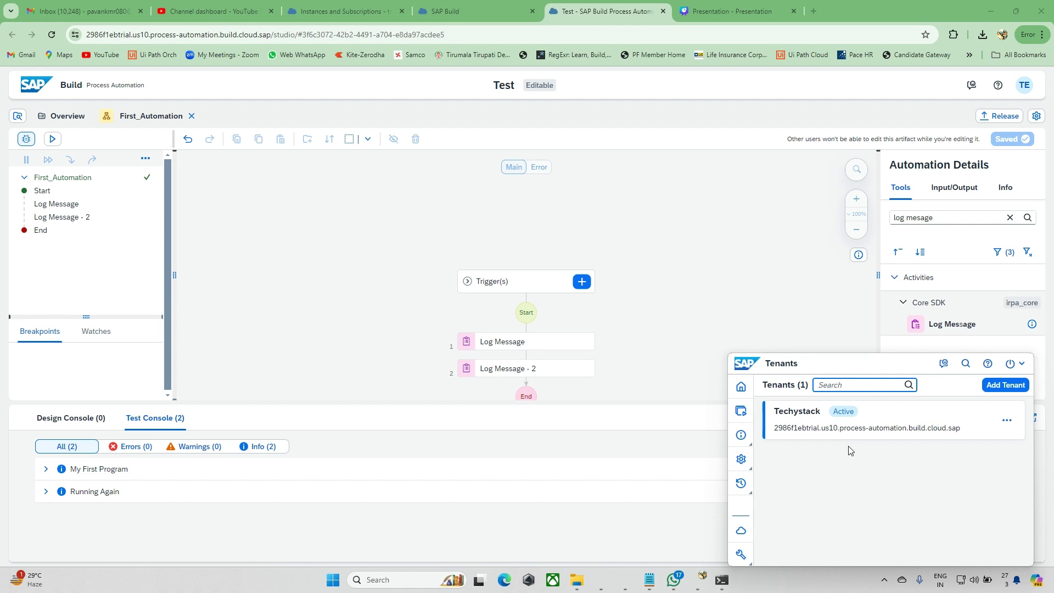
pyautogui.click(779, 329)
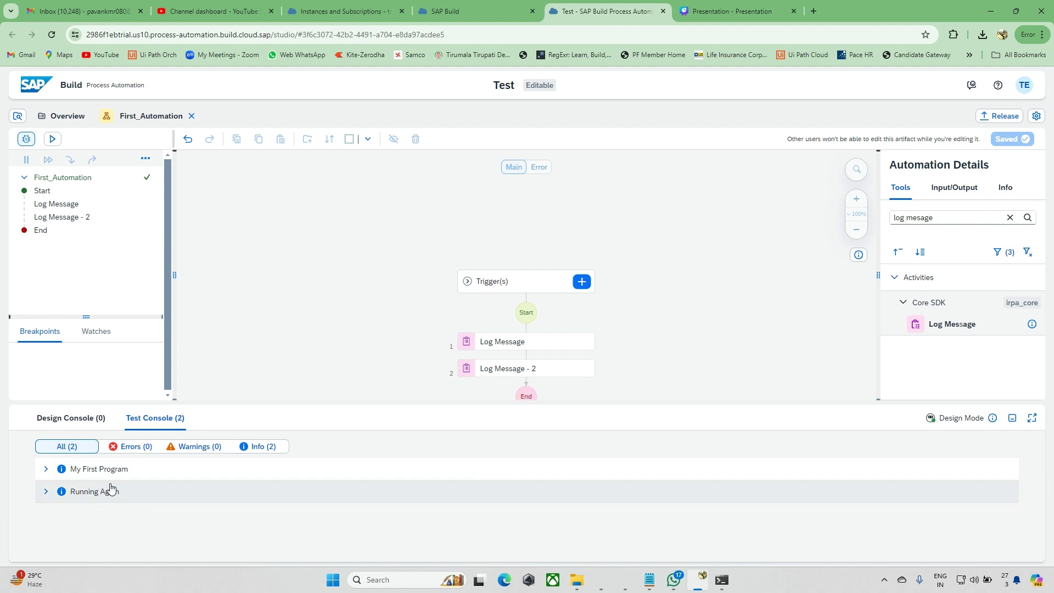
# - Inspect the 'My First Program' and 'Running Again' console entries, then minimize the console
pyautogui.click(256, 448)
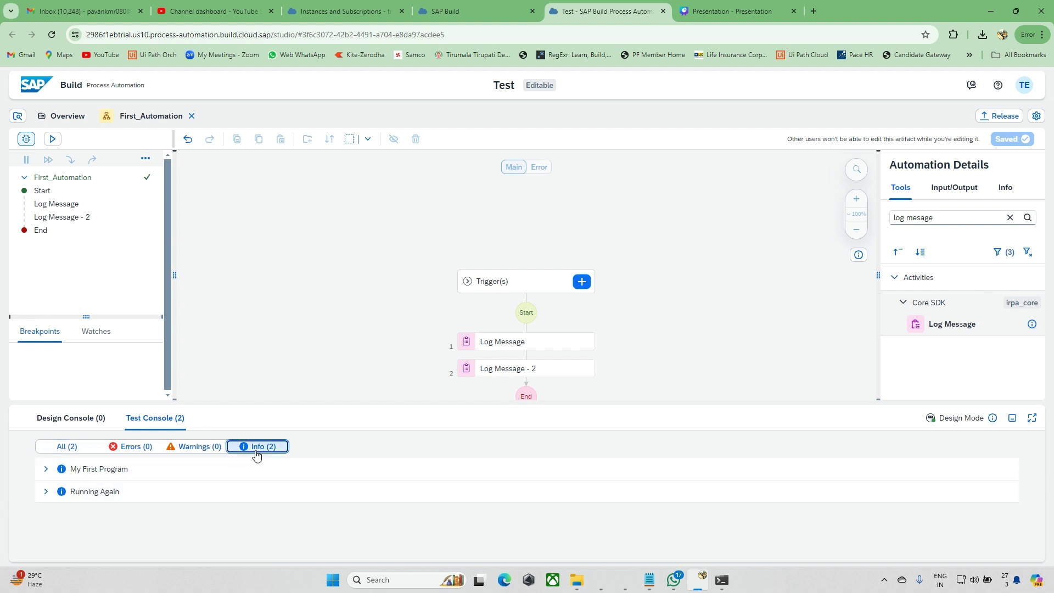
pyautogui.click(70, 449)
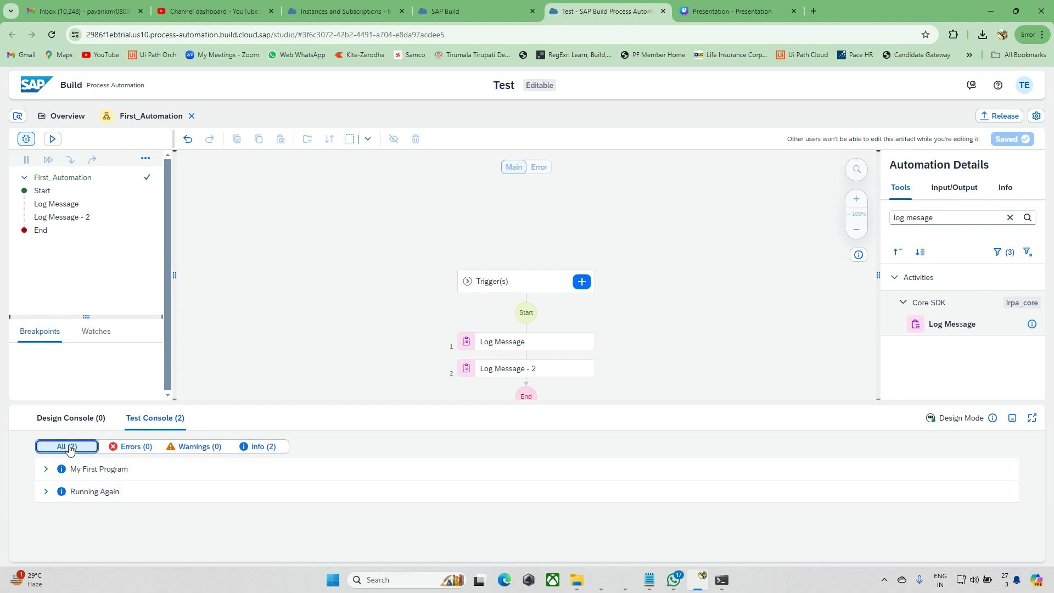
pyautogui.click(47, 469)
pyautogui.click(47, 470)
pyautogui.click(46, 492)
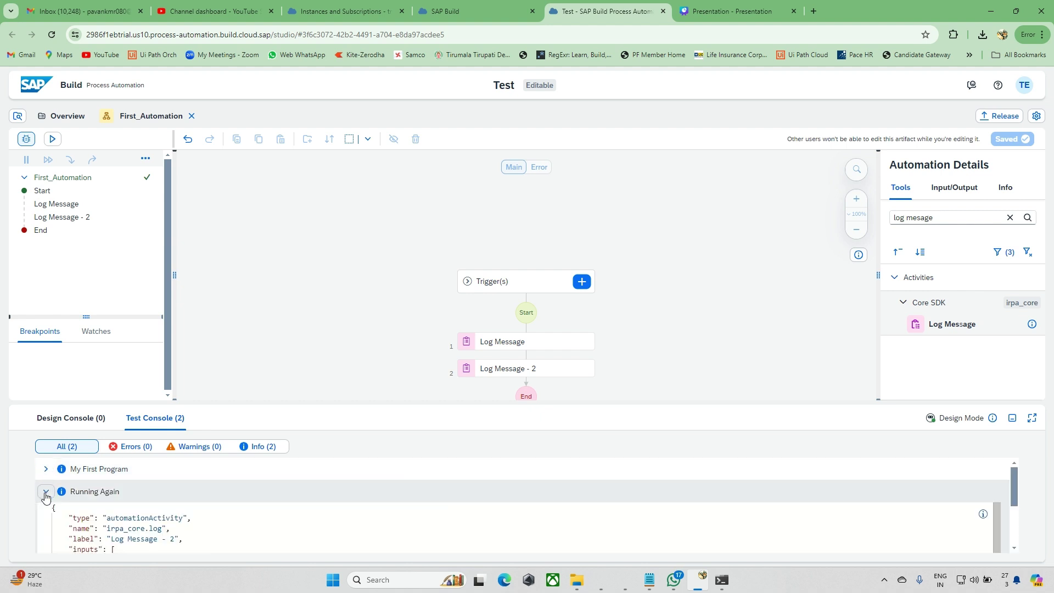
pyautogui.click(46, 493)
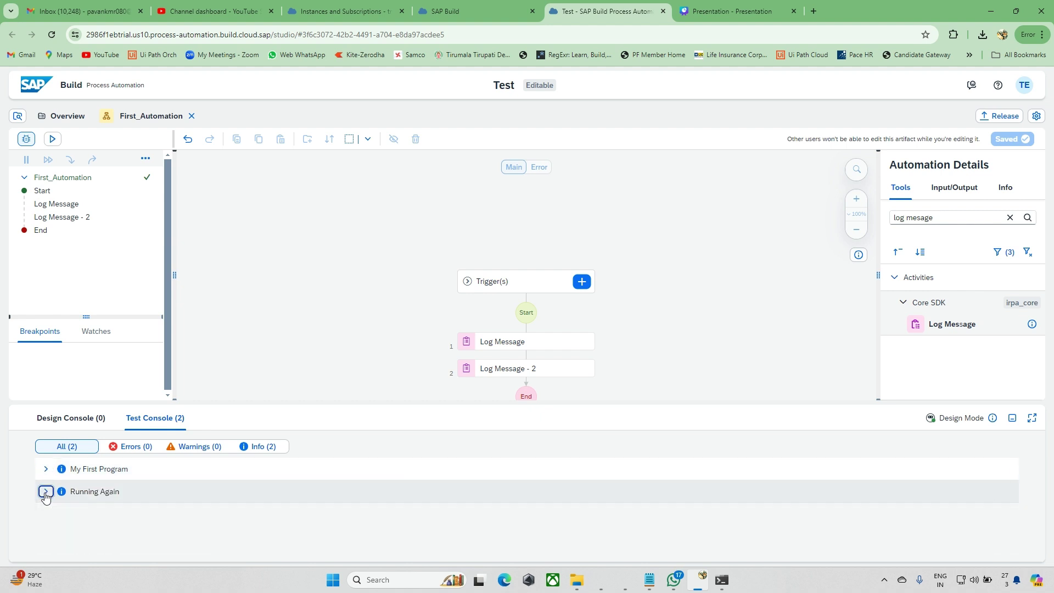
pyautogui.click(1012, 418)
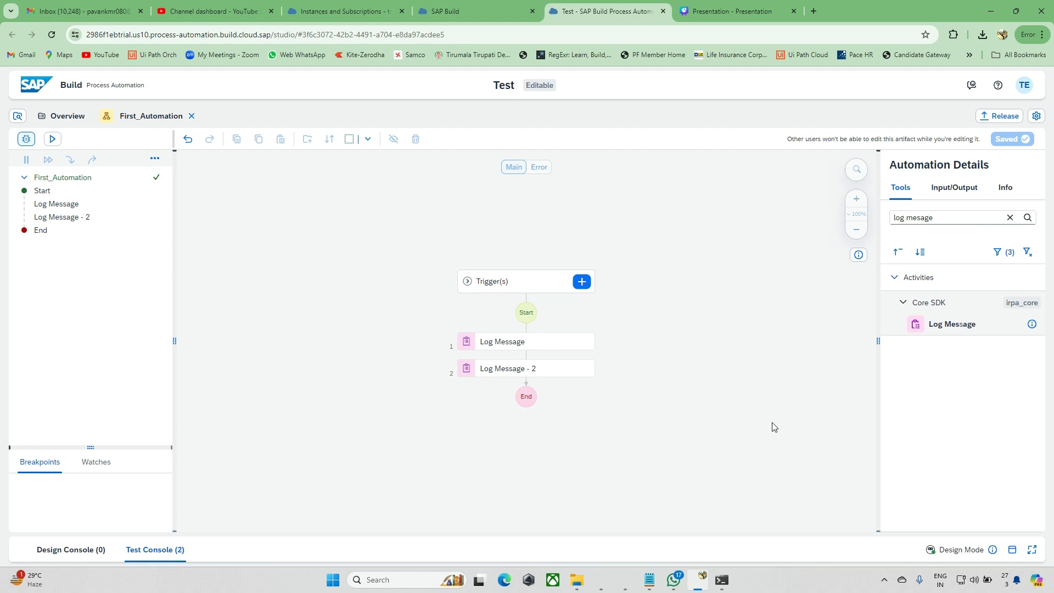
pyautogui.click(998, 115)
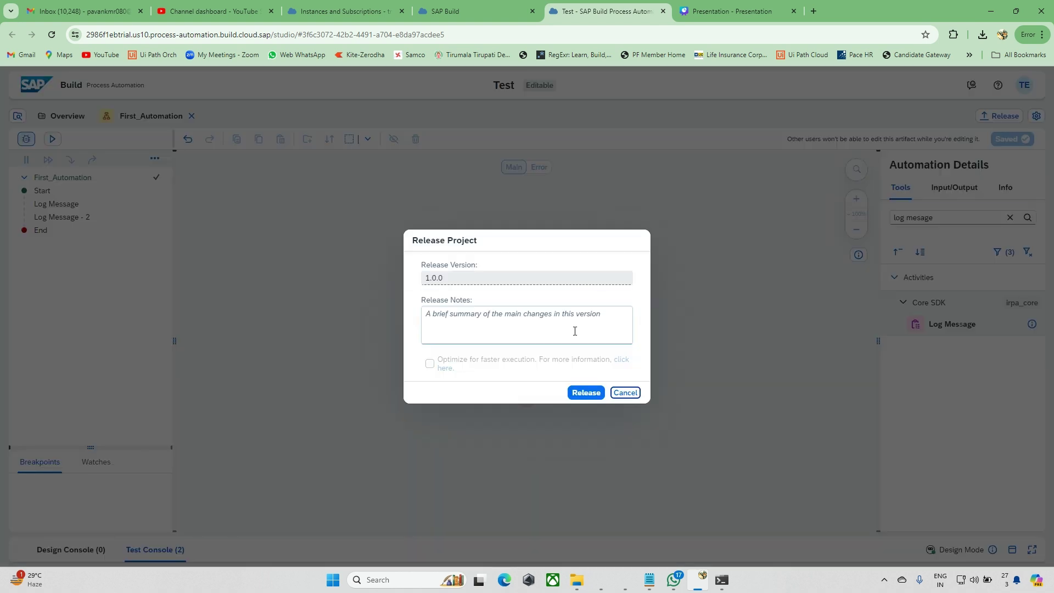
pyautogui.click(631, 393)
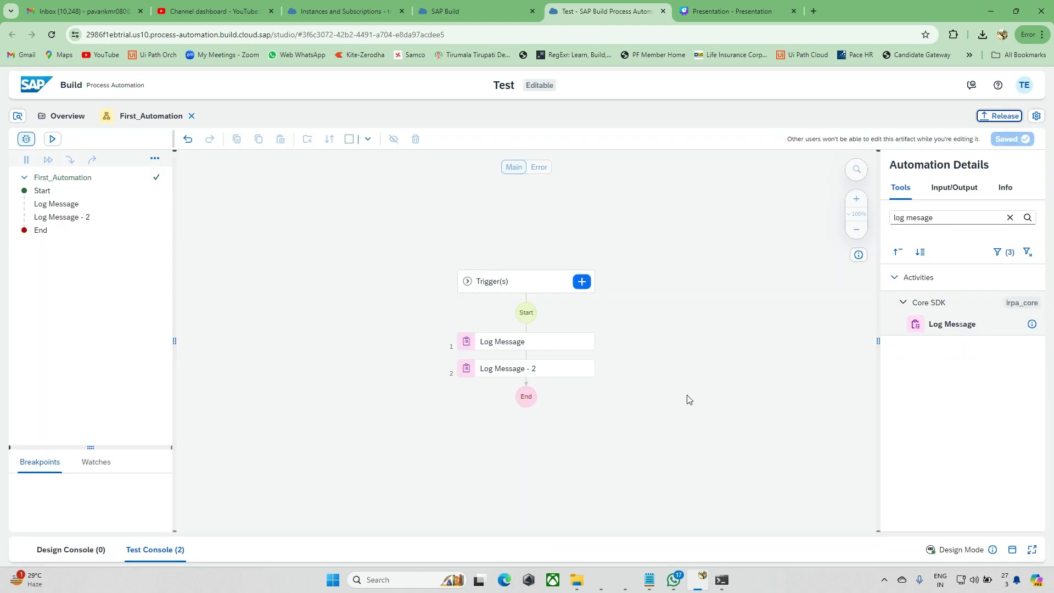